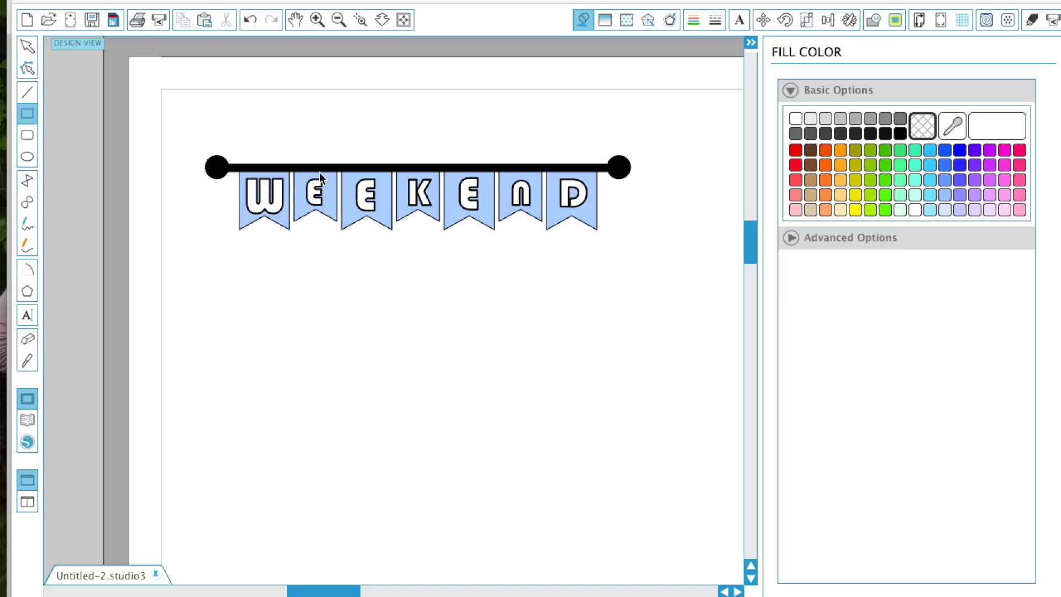
Step: With the first blue-flag WEEKEND banner complete, switch to the Draw a Rectangle tool
click(27, 115)
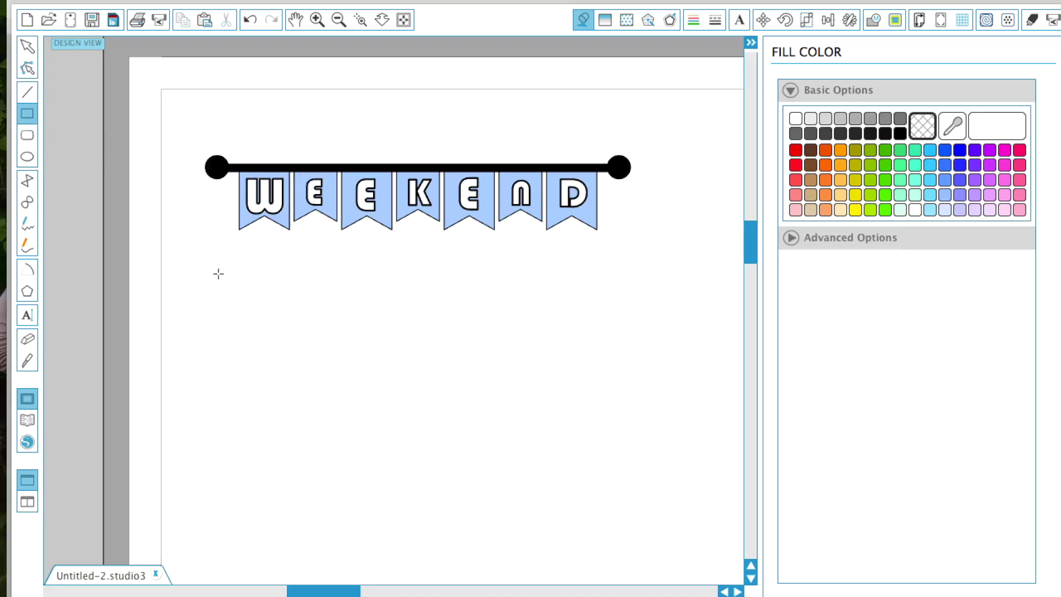
Step: Draw a long thin bar rectangle and a small circle centred on its left end
mouse_move(211, 275)
mouse_down()
mouse_move(357, 304)
mouse_move(462, 308)
mouse_move(607, 289)
mouse_up()
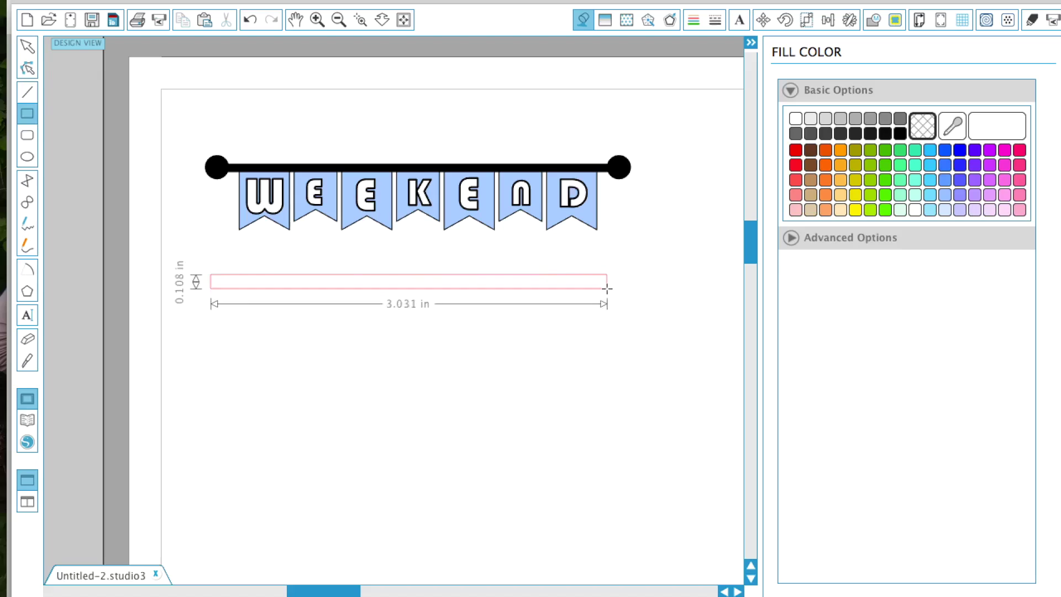
drag(607, 289, 607, 290)
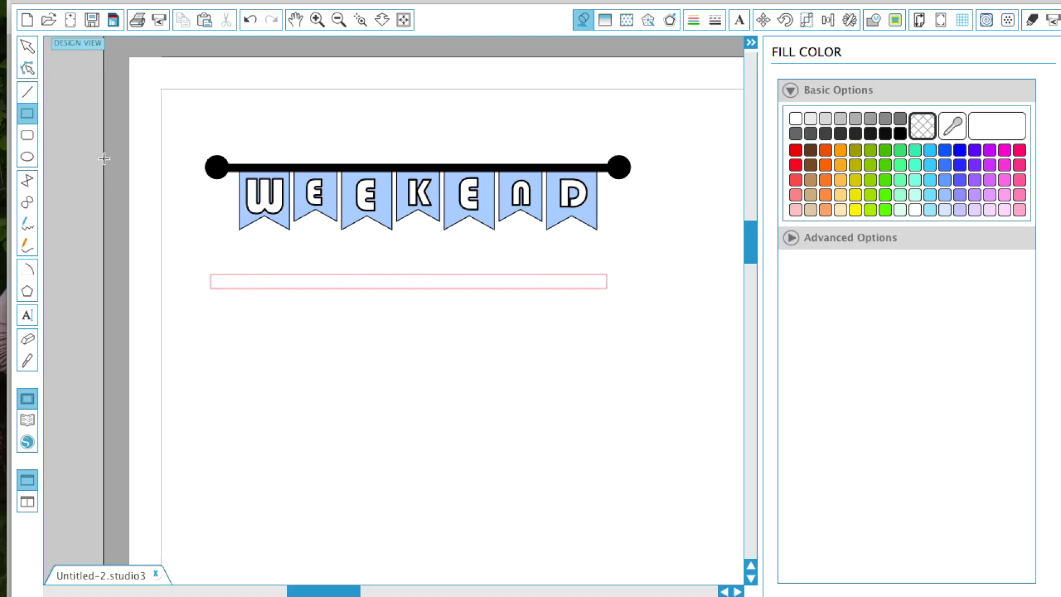
click(26, 158)
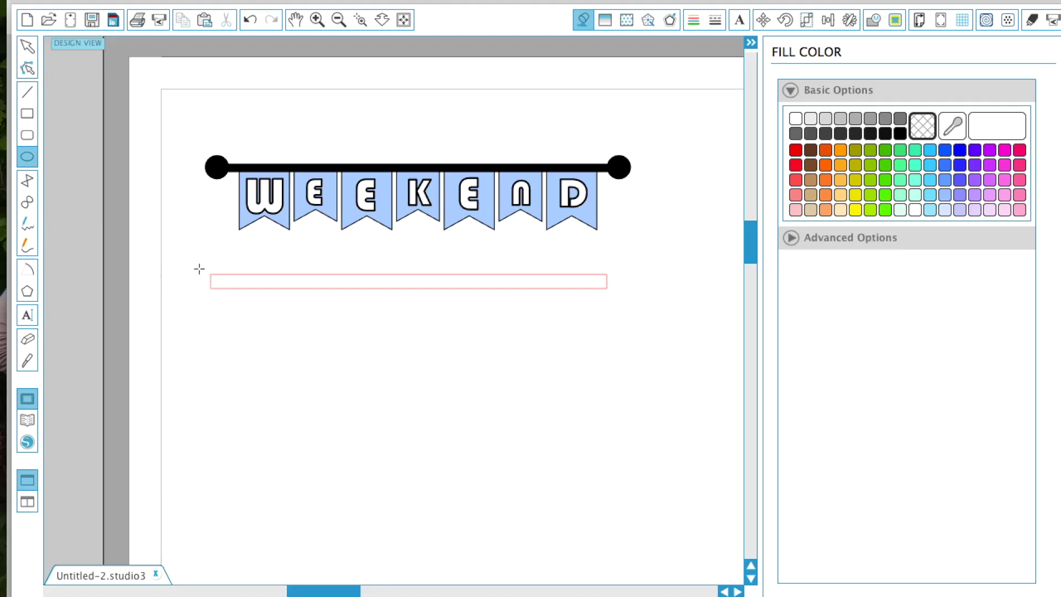
drag(196, 267, 223, 294)
click(27, 48)
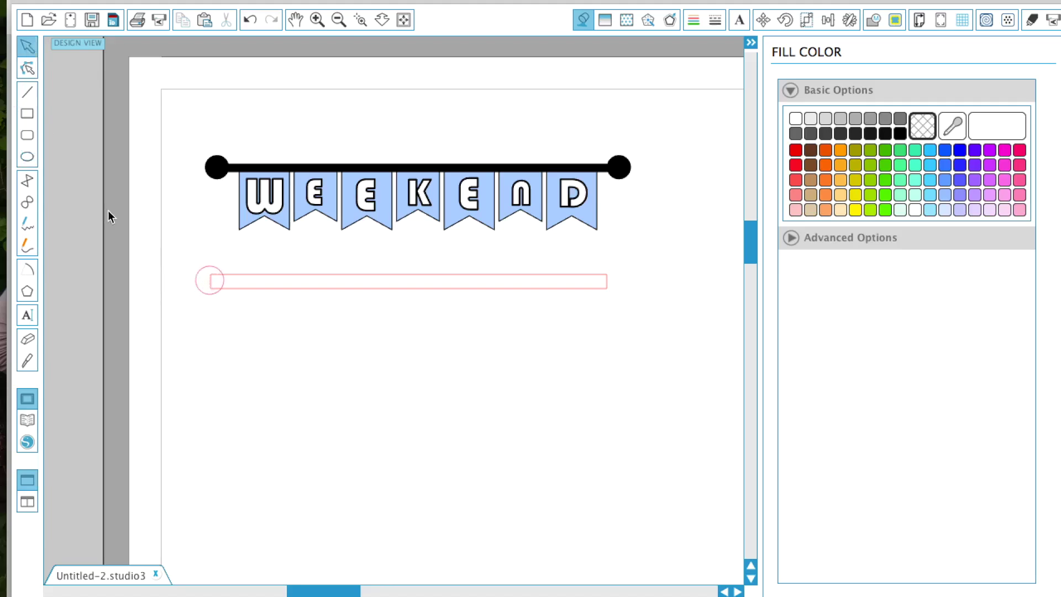
drag(211, 303, 209, 300)
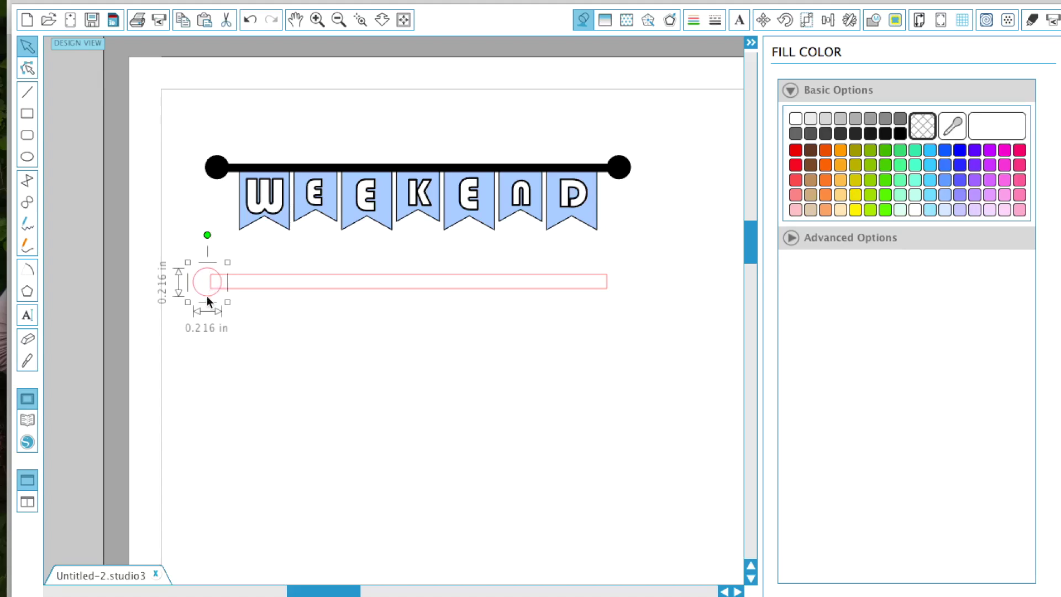
Step: Copy the circle to the bar's right end and weld all three into one shape
key(ctrl+v)
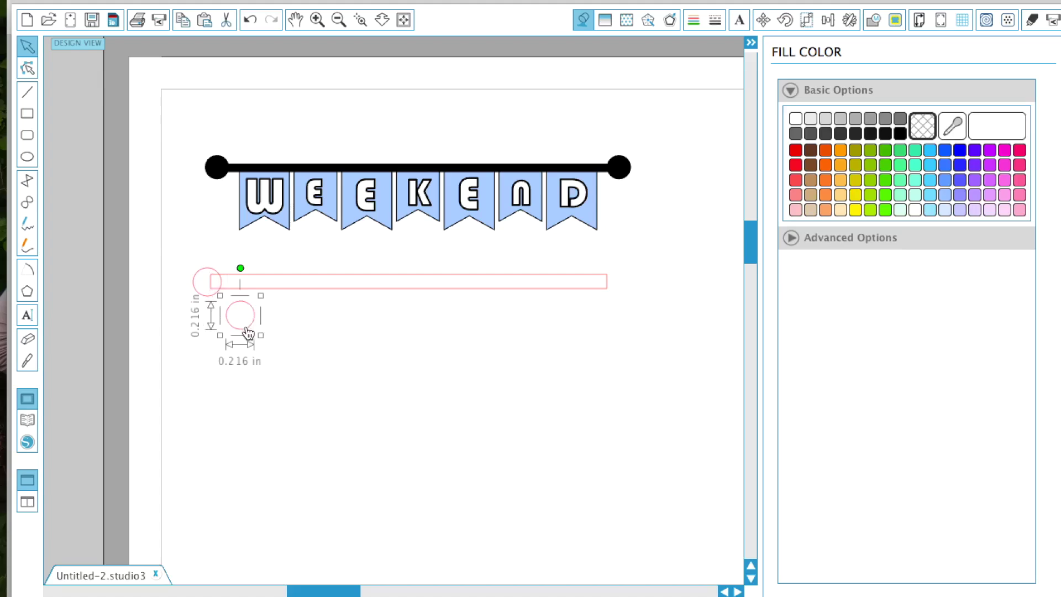
drag(260, 333, 621, 299)
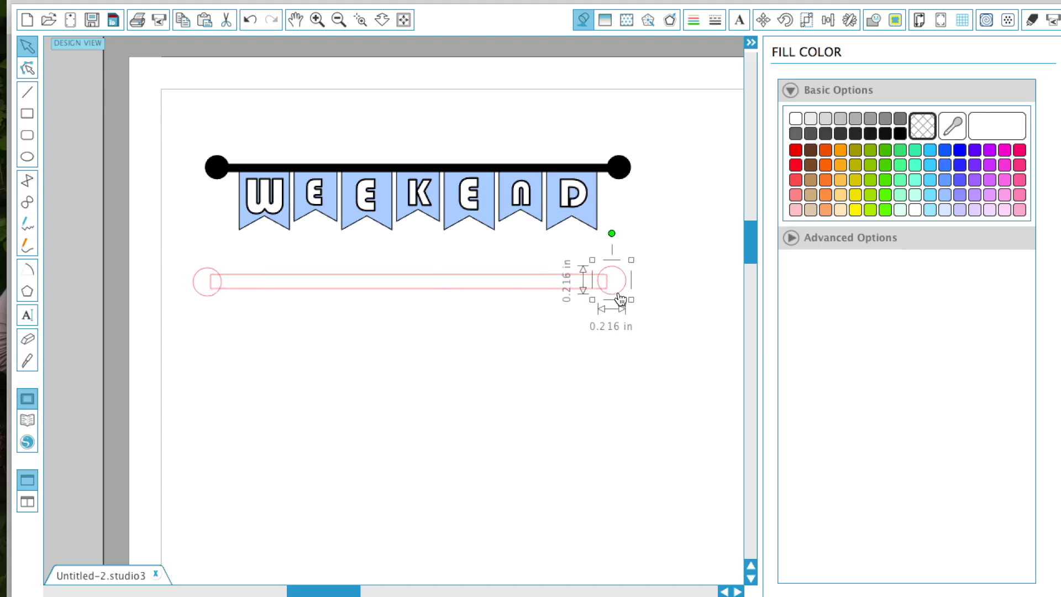
click(617, 337)
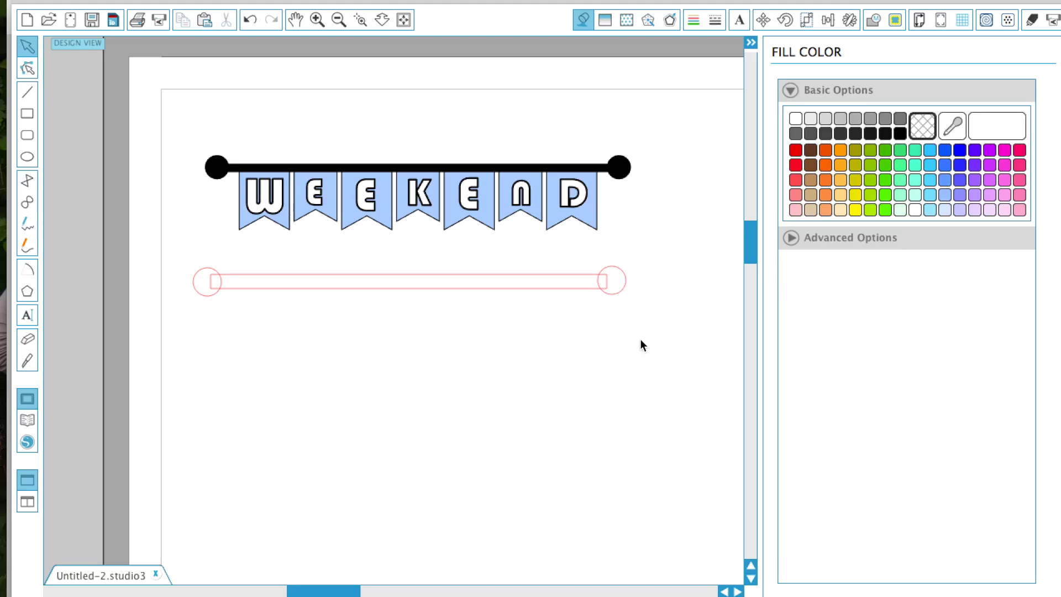
drag(657, 344, 189, 274)
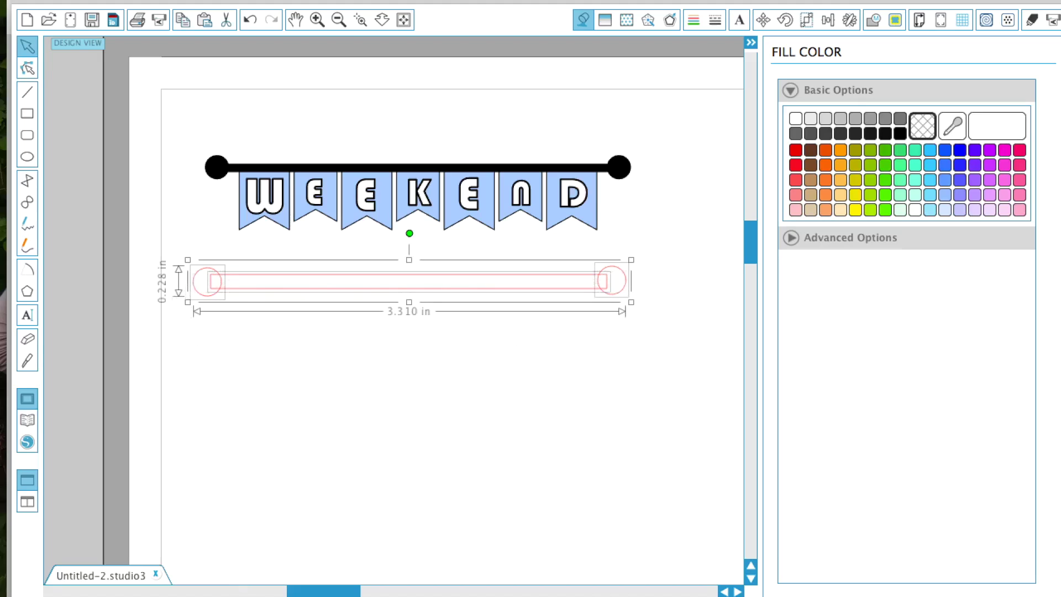
key(ctrl+shift+w)
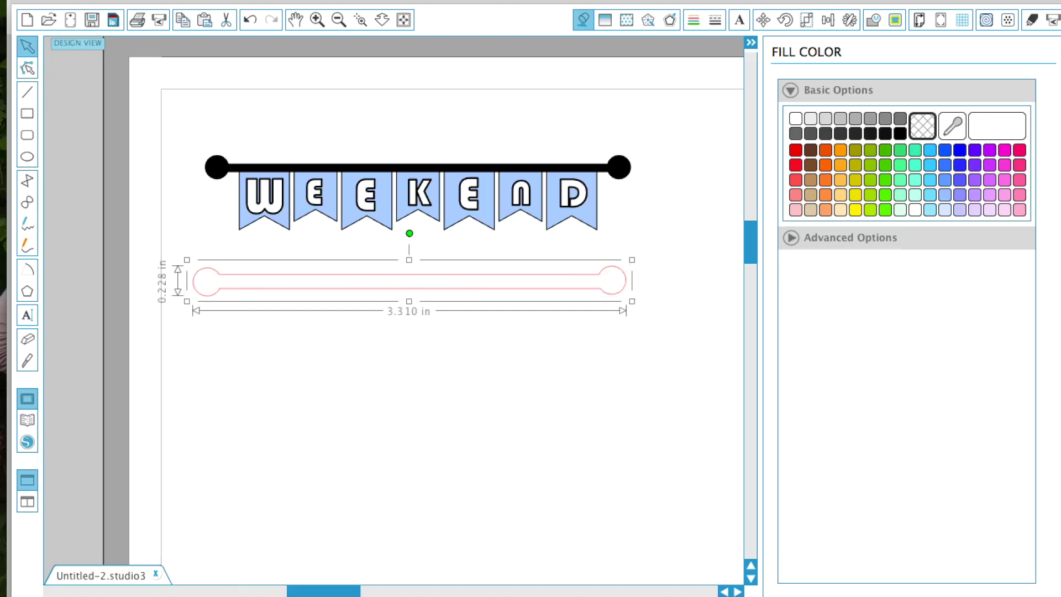
right_click(358, 338)
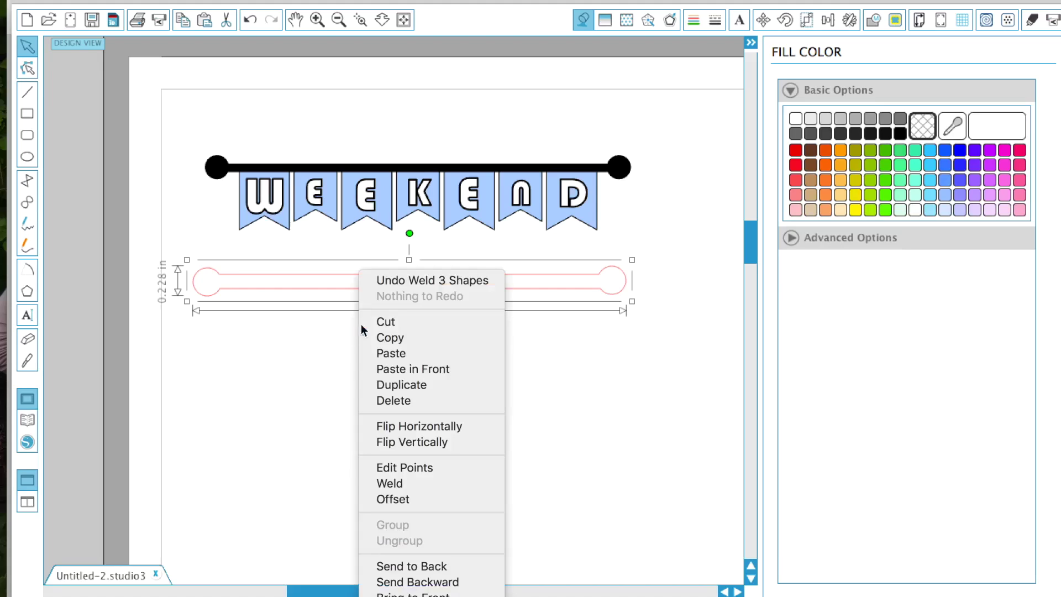
Step: Weld the bar pieces, fill the bar solid black and remove its outline colour
click(402, 484)
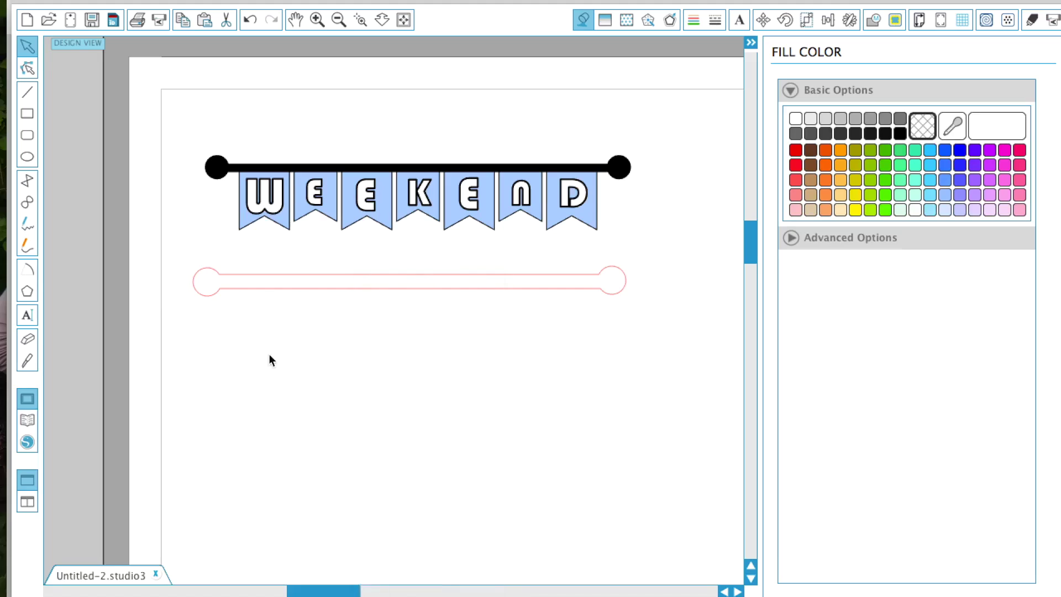
click(456, 296)
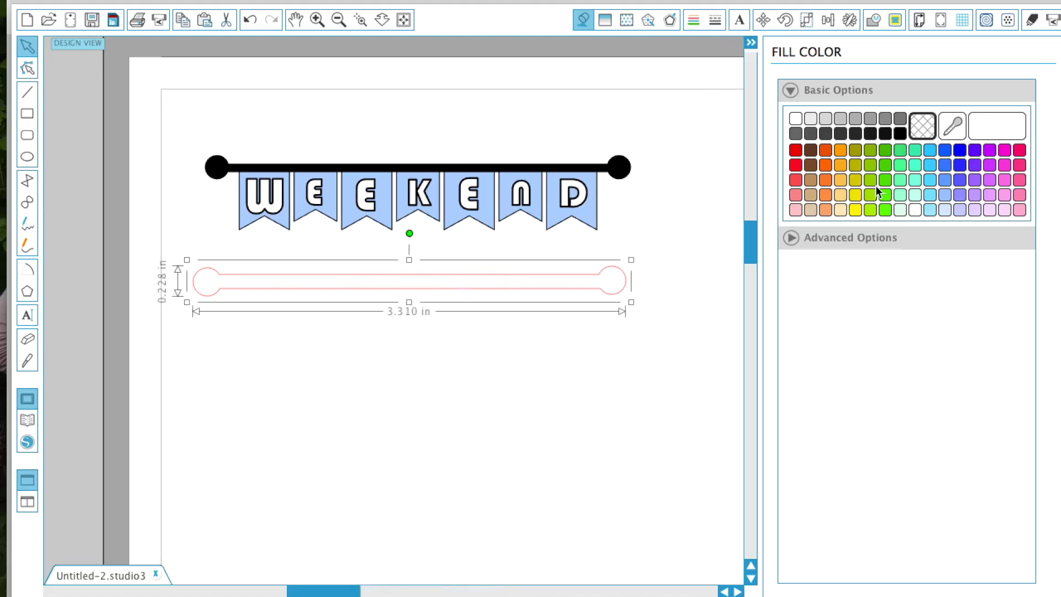
click(900, 133)
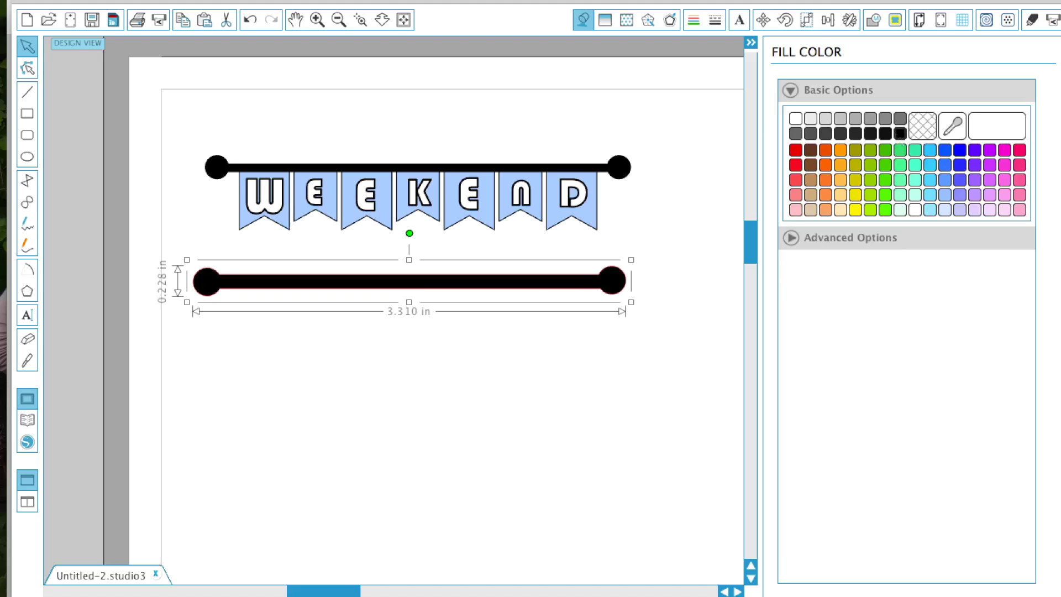
click(694, 21)
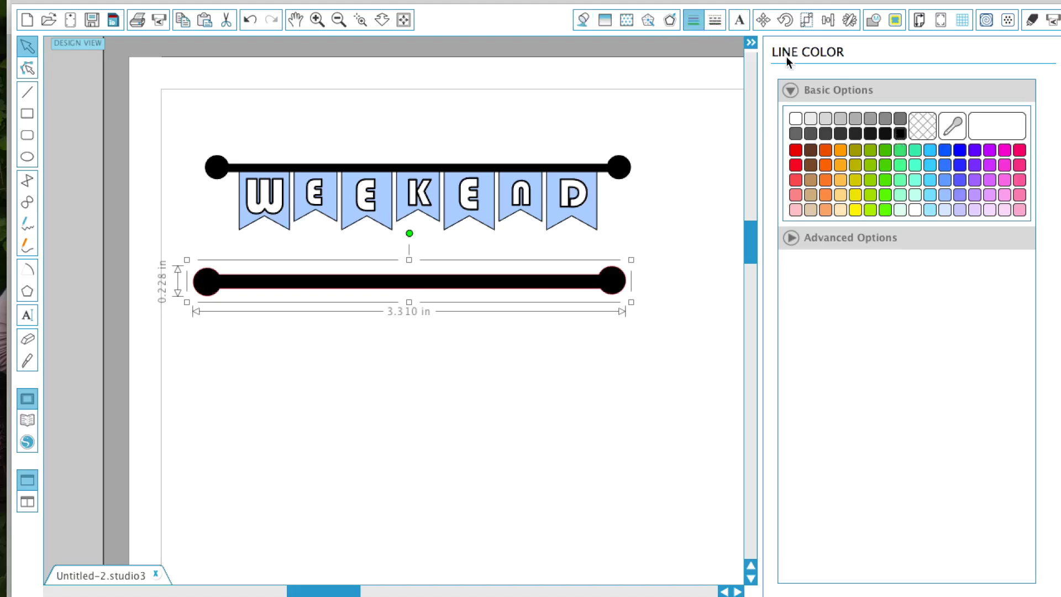
click(927, 131)
click(613, 349)
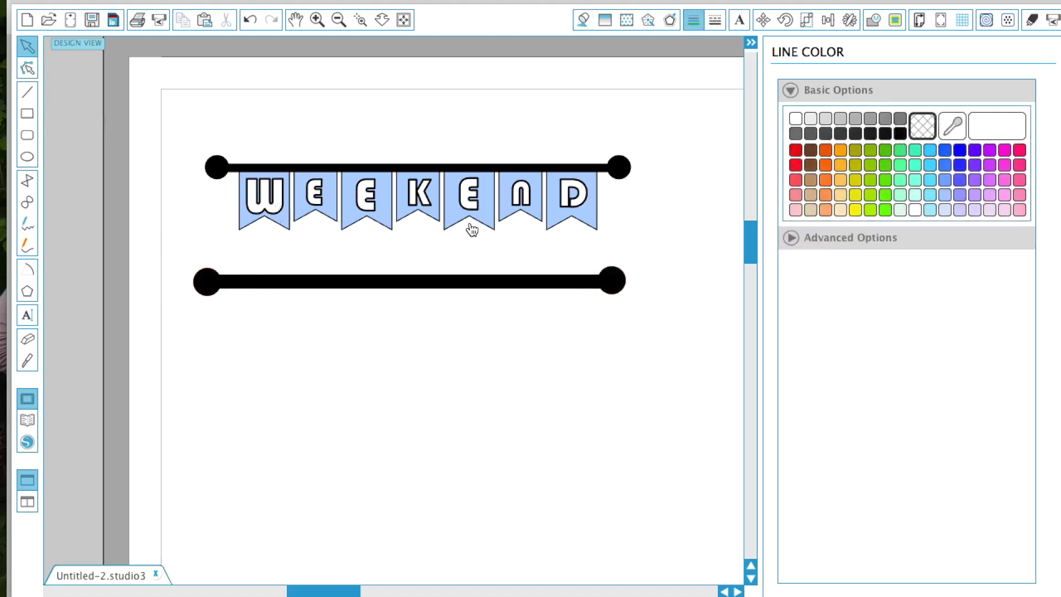
Step: Draw a flag rectangle under the bar's left end and notch its bottom centre upward
click(27, 114)
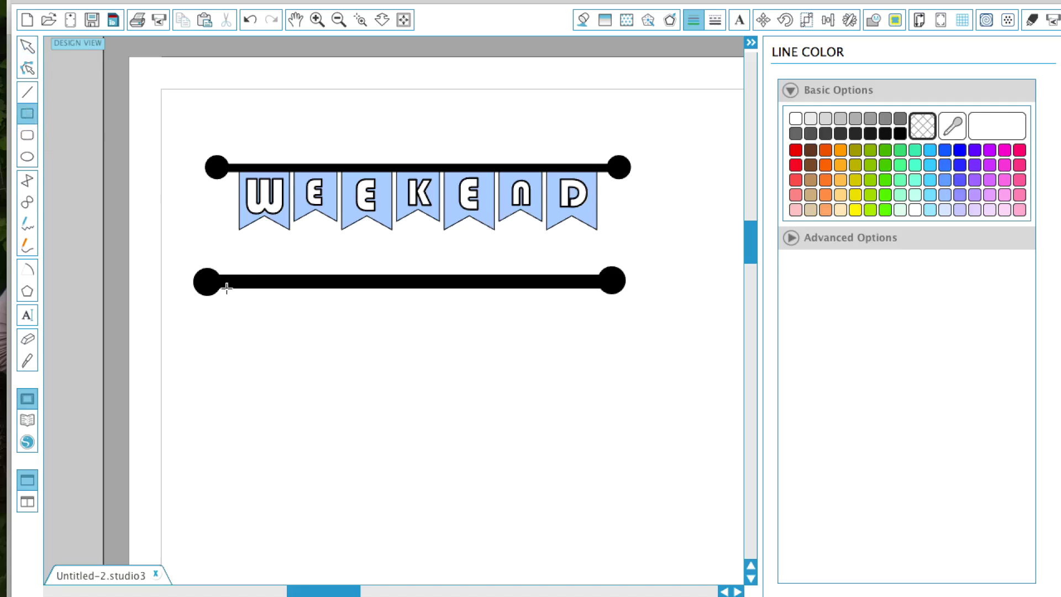
drag(227, 288, 278, 346)
click(27, 68)
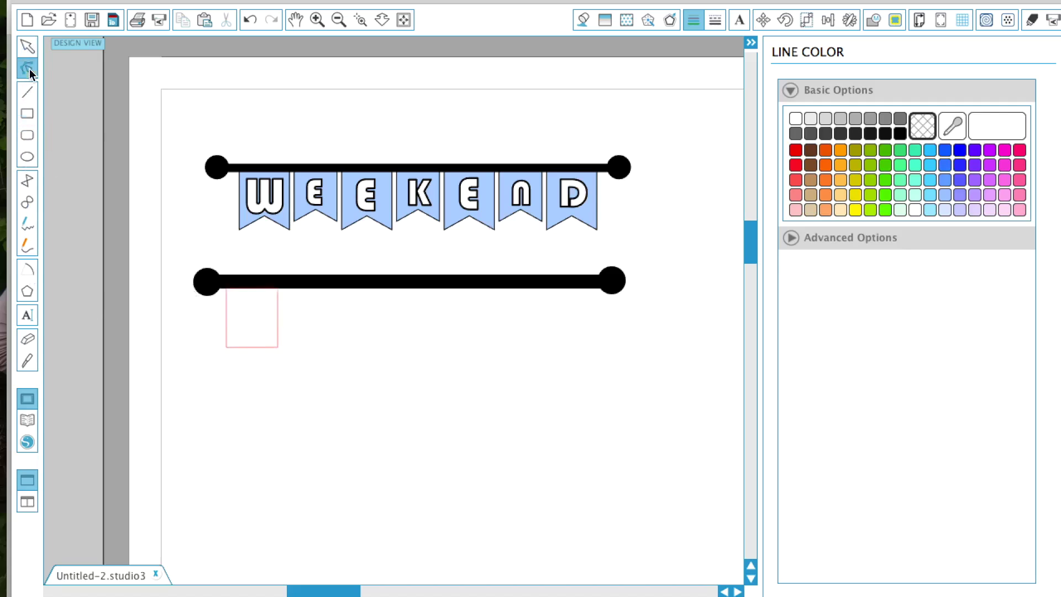
click(250, 348)
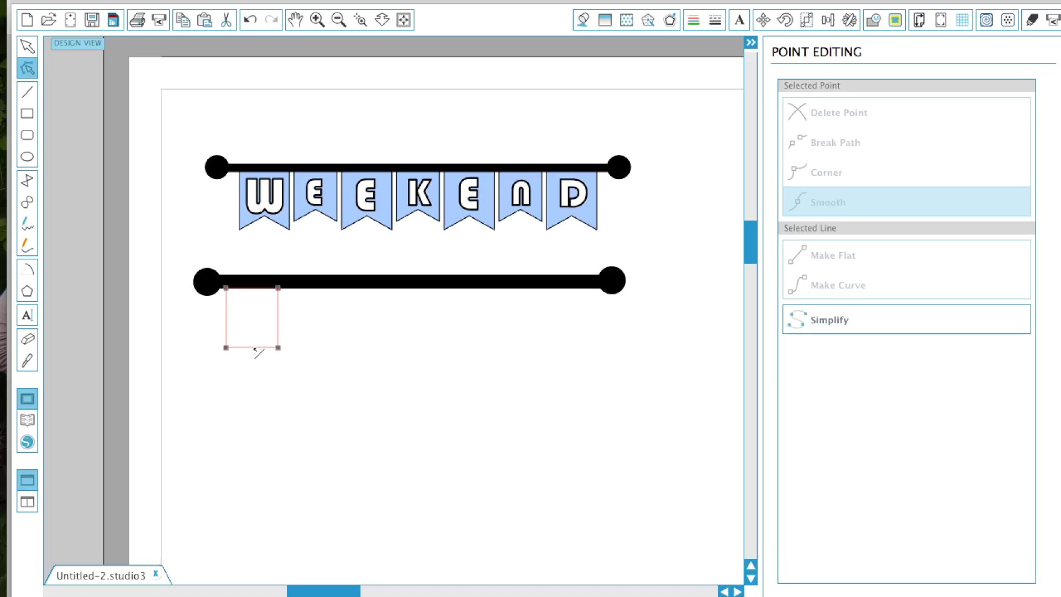
double_click(255, 348)
drag(256, 348, 259, 344)
click(290, 369)
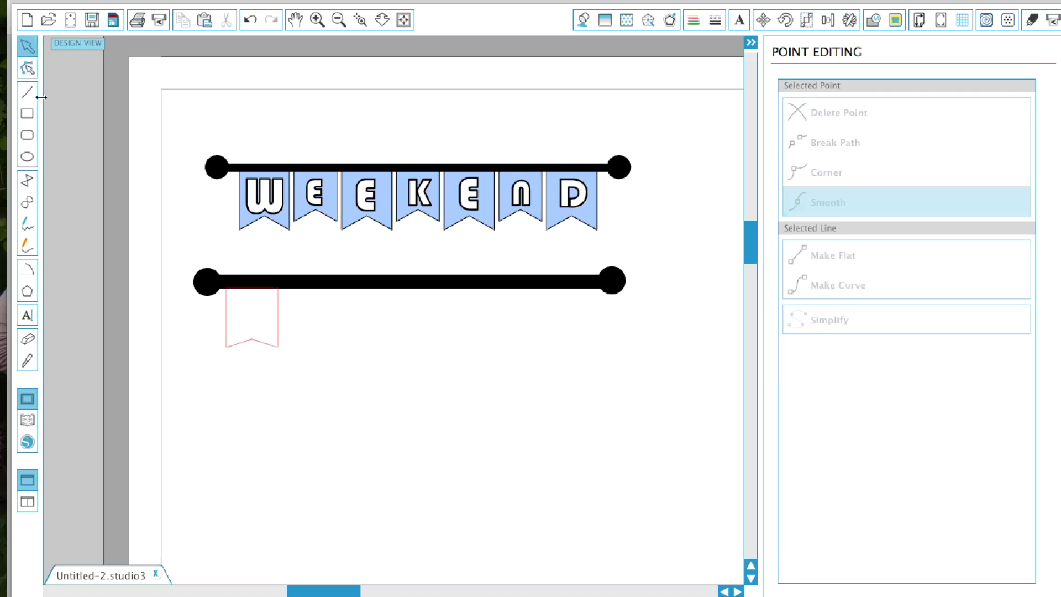
Step: Draw a smaller second flag beside the first and notch its bottom edge
click(28, 114)
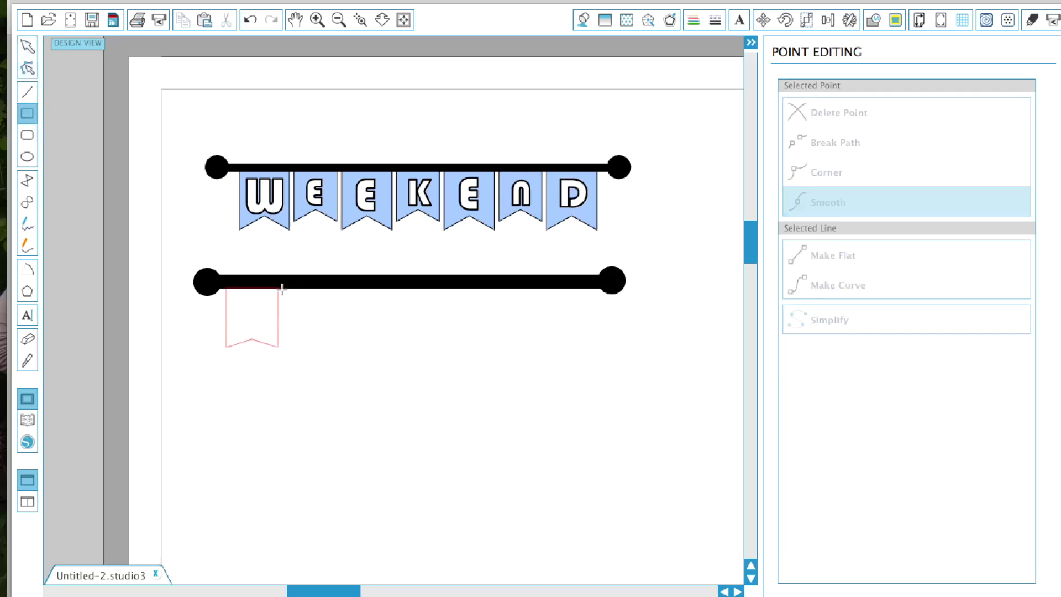
drag(282, 287, 322, 334)
click(301, 333)
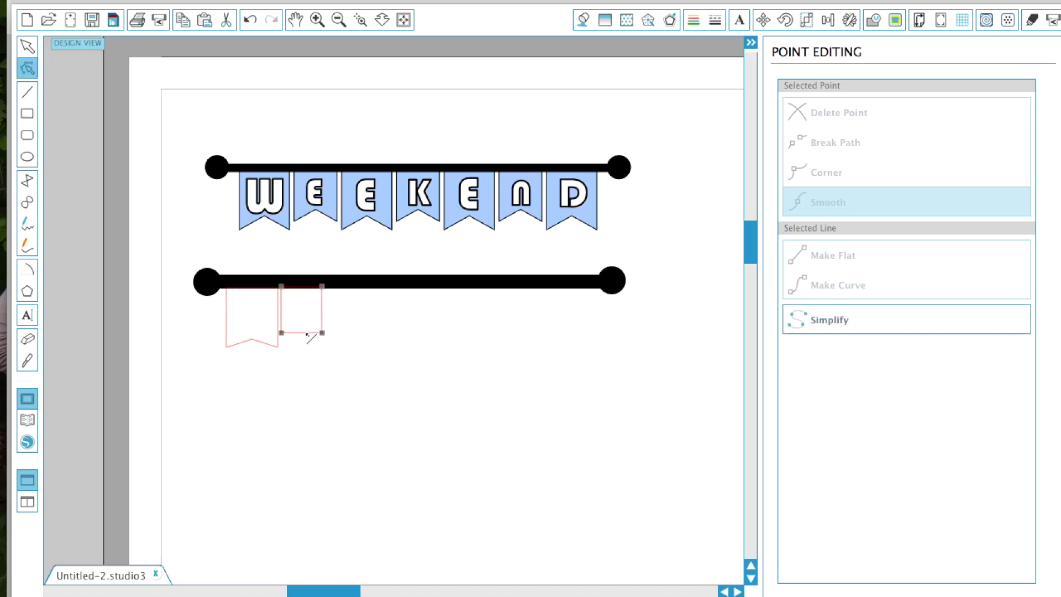
drag(301, 333, 303, 325)
click(300, 360)
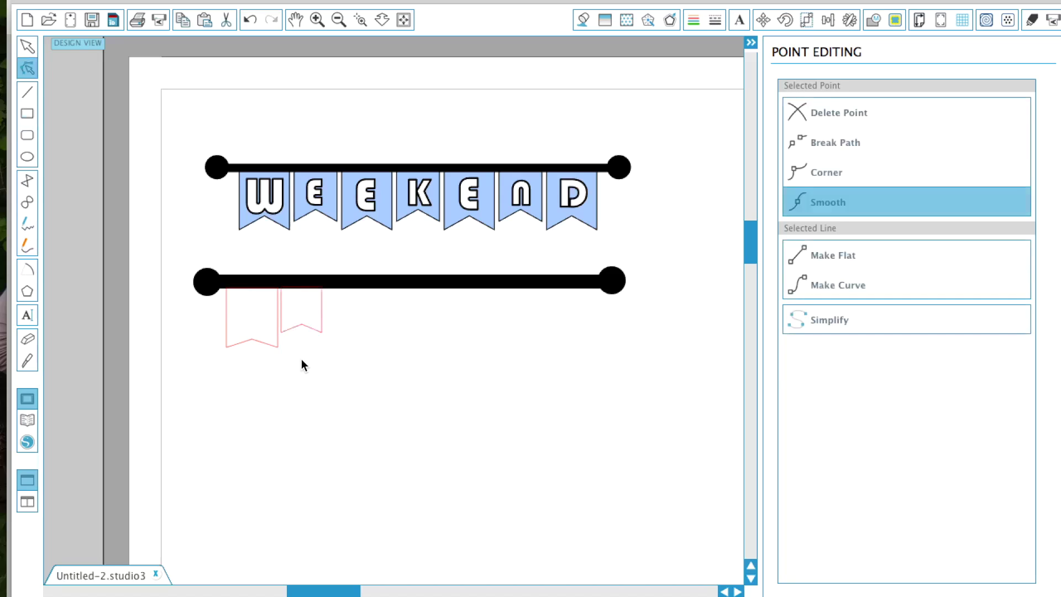
Step: Duplicate the flags and space seven along the bar, alternating long and short
click(233, 346)
drag(234, 346, 319, 383)
drag(303, 315, 411, 337)
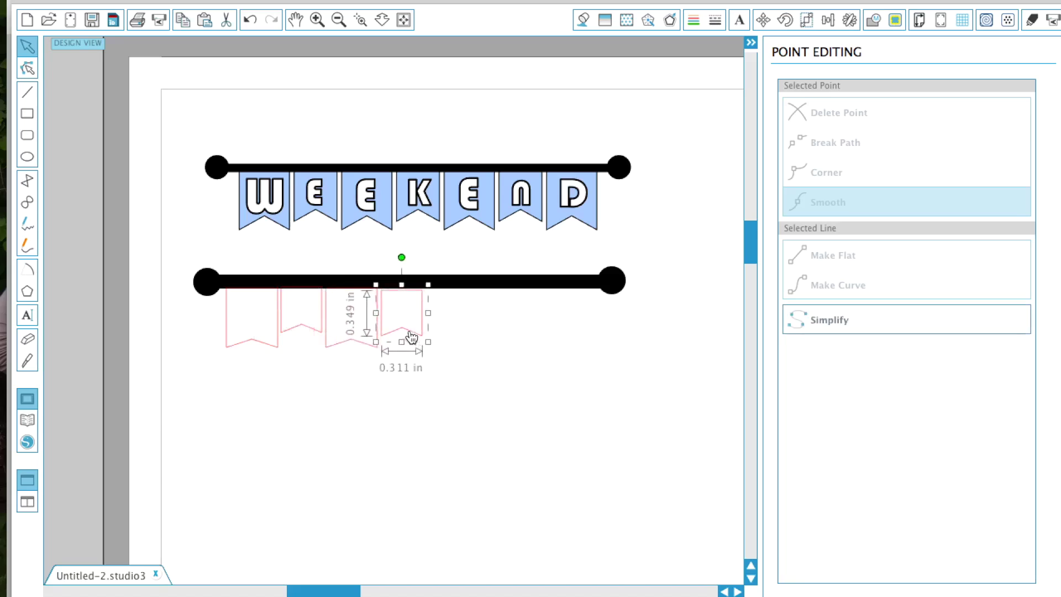
drag(345, 339, 506, 336)
click(390, 334)
drag(439, 344, 561, 337)
click(601, 333)
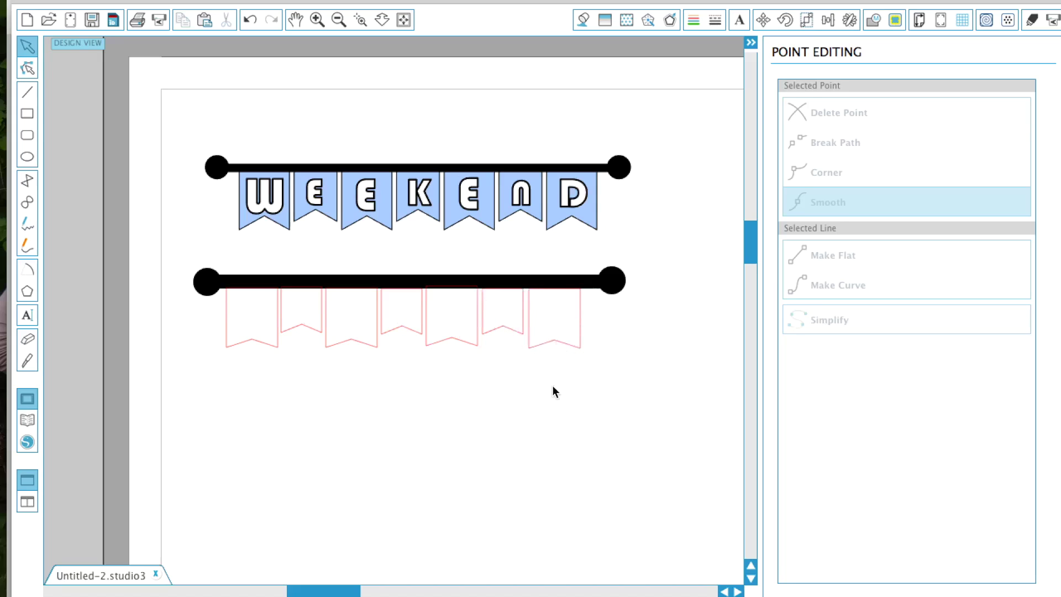
Step: Shift-select all seven flag outlines under the second bar, spanning 2.708 in
drag(264, 357, 287, 327)
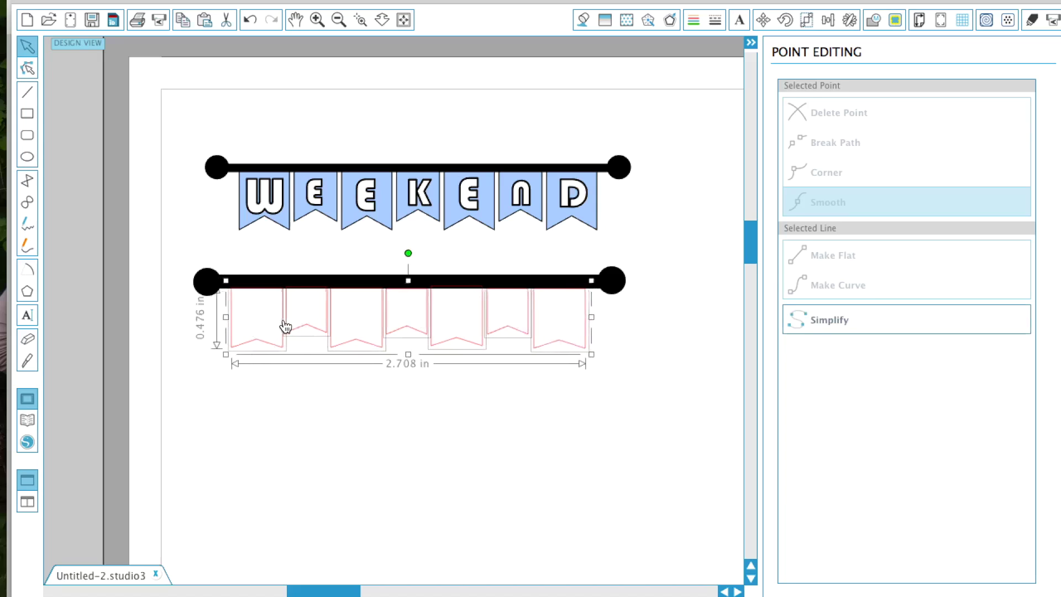
click(307, 380)
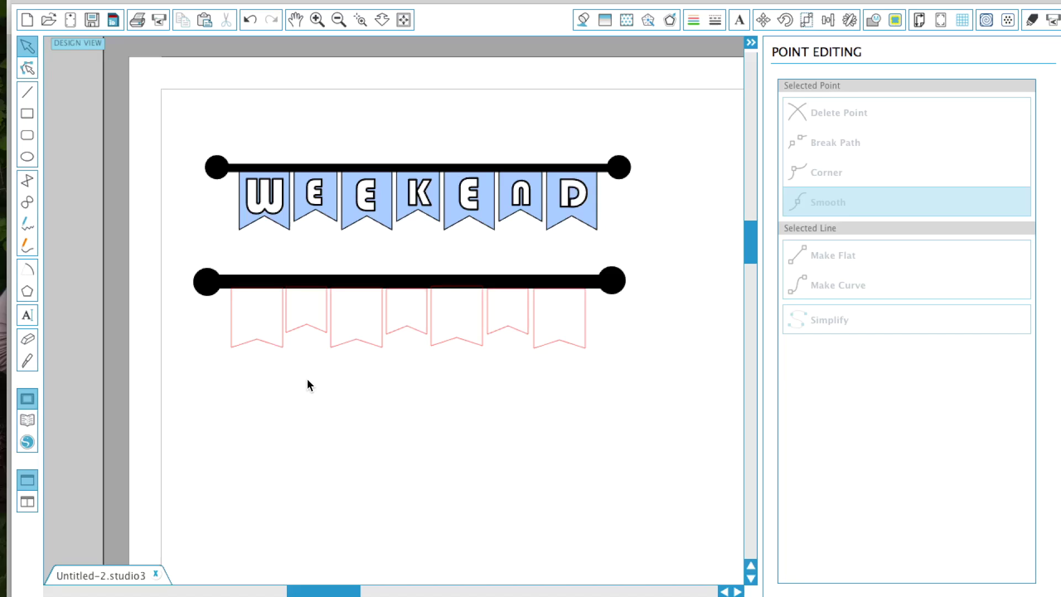
click(278, 344)
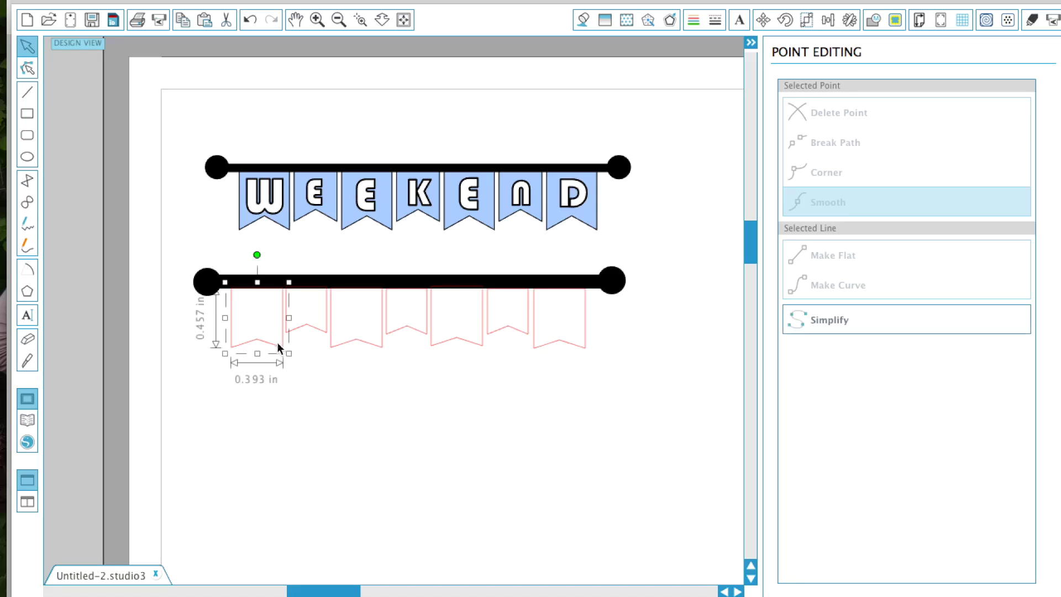
shift+click(326, 331)
shift+click(358, 345)
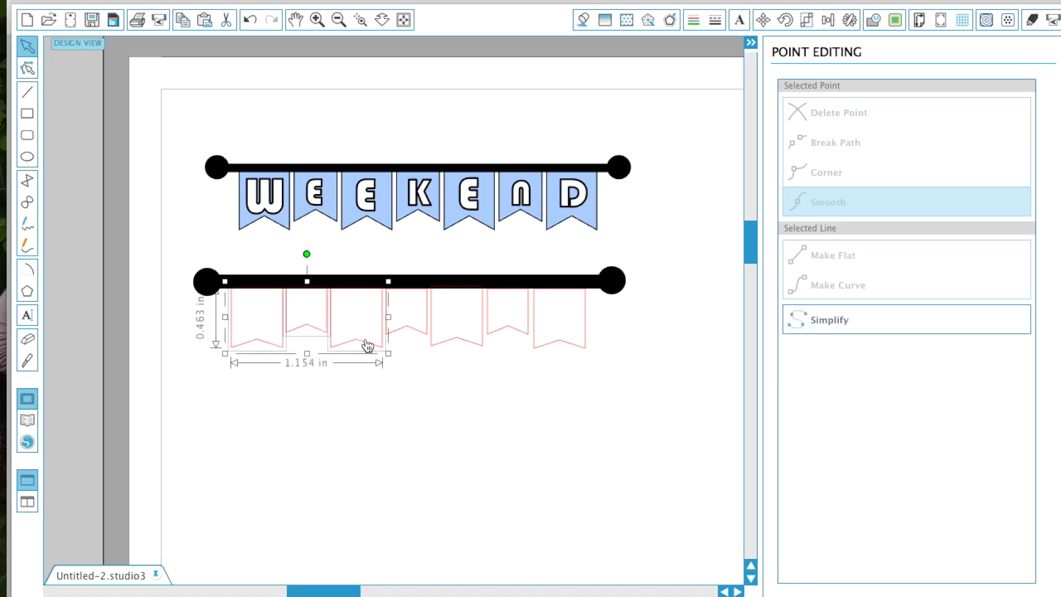
shift+click(424, 332)
shift+click(457, 342)
shift+click(509, 332)
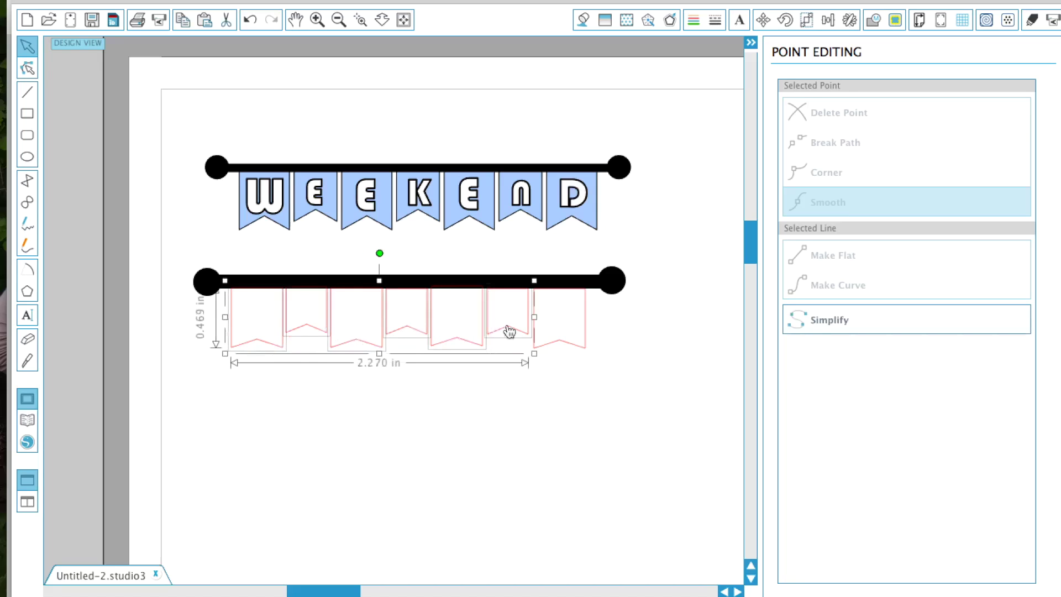
shift+click(557, 343)
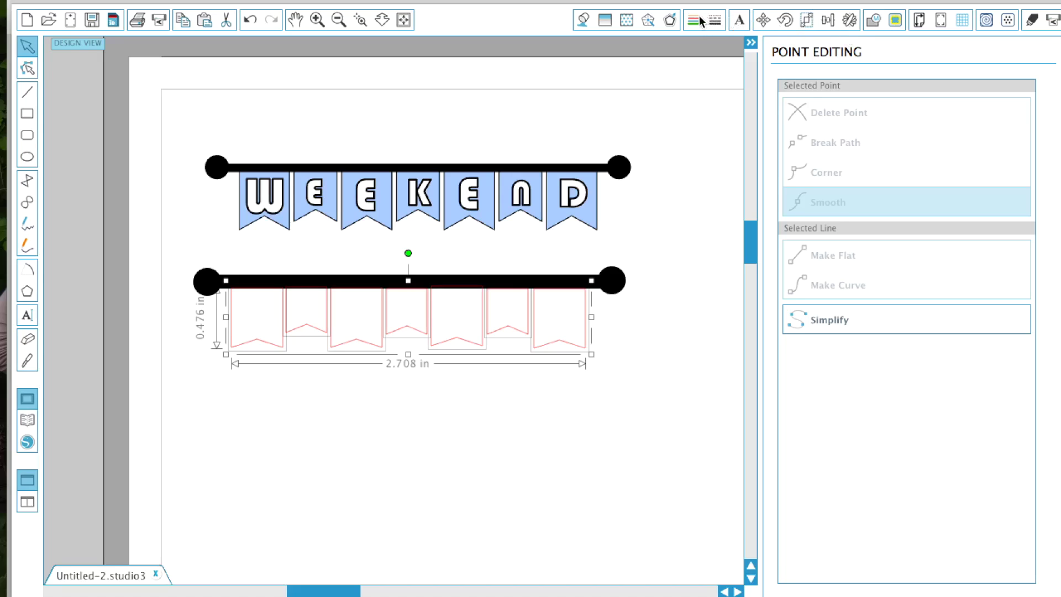
click(583, 20)
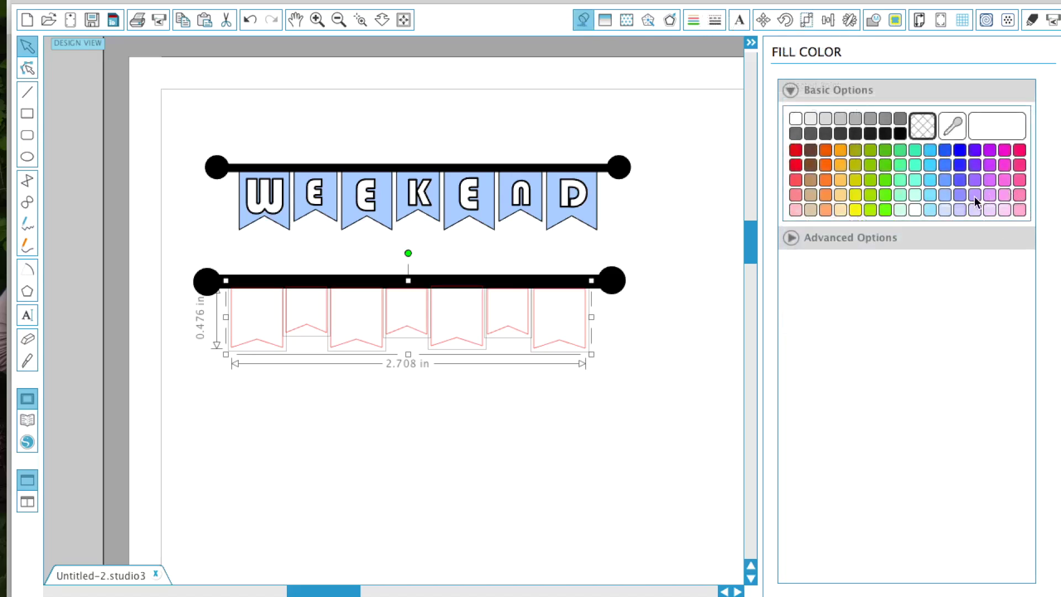
Step: Fill the selected flags pink and send them behind the black bar
click(796, 194)
click(617, 387)
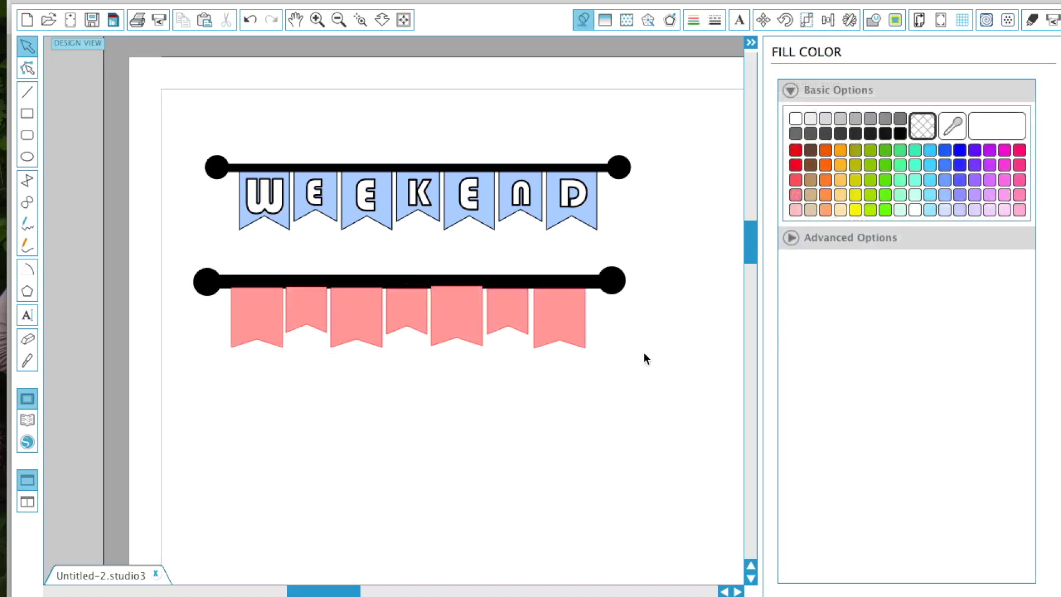
click(250, 316)
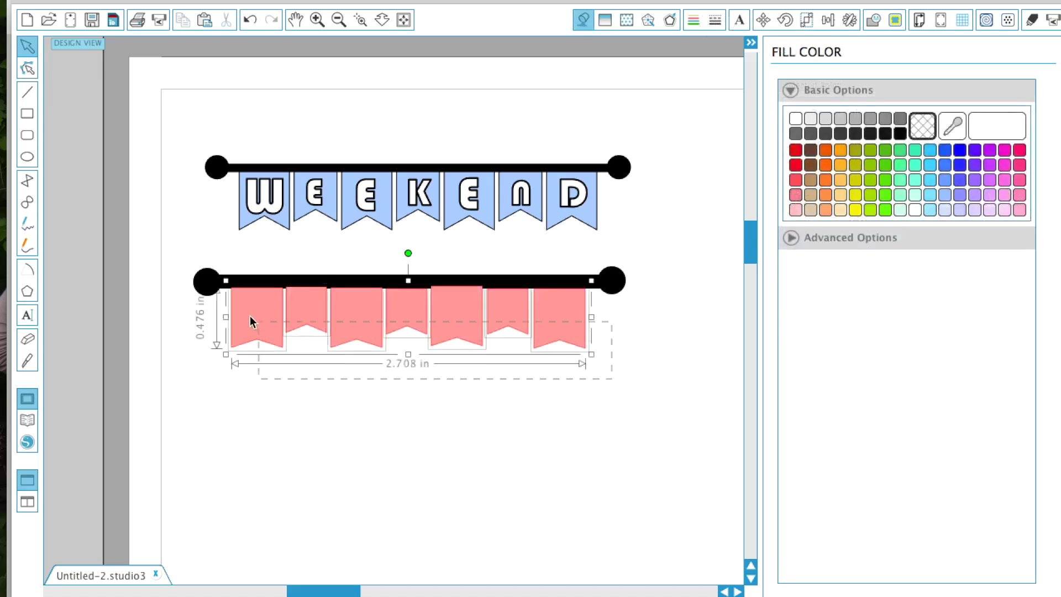
right_click(246, 314)
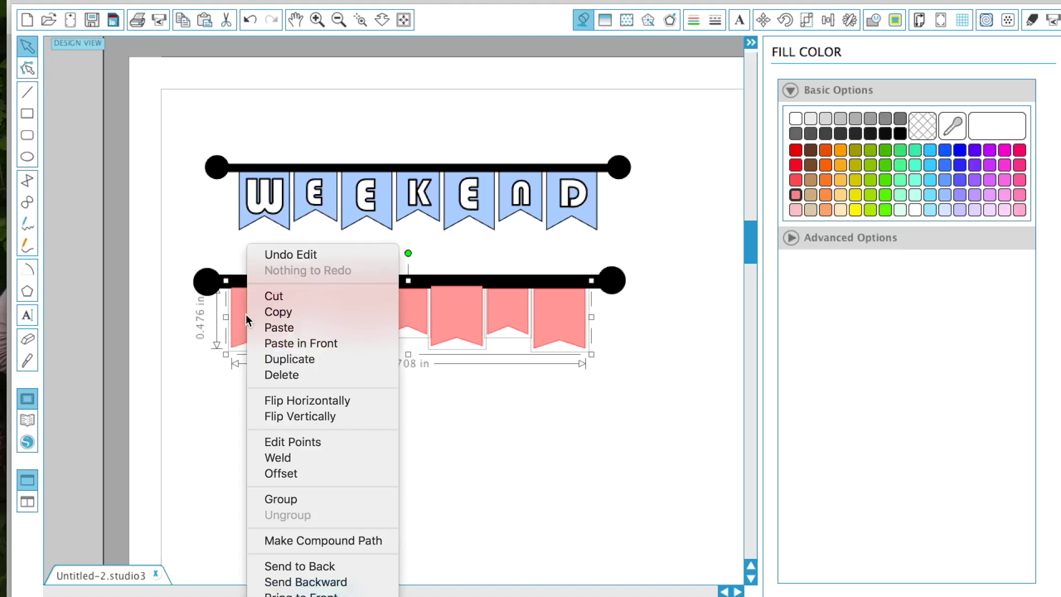
click(319, 568)
click(419, 450)
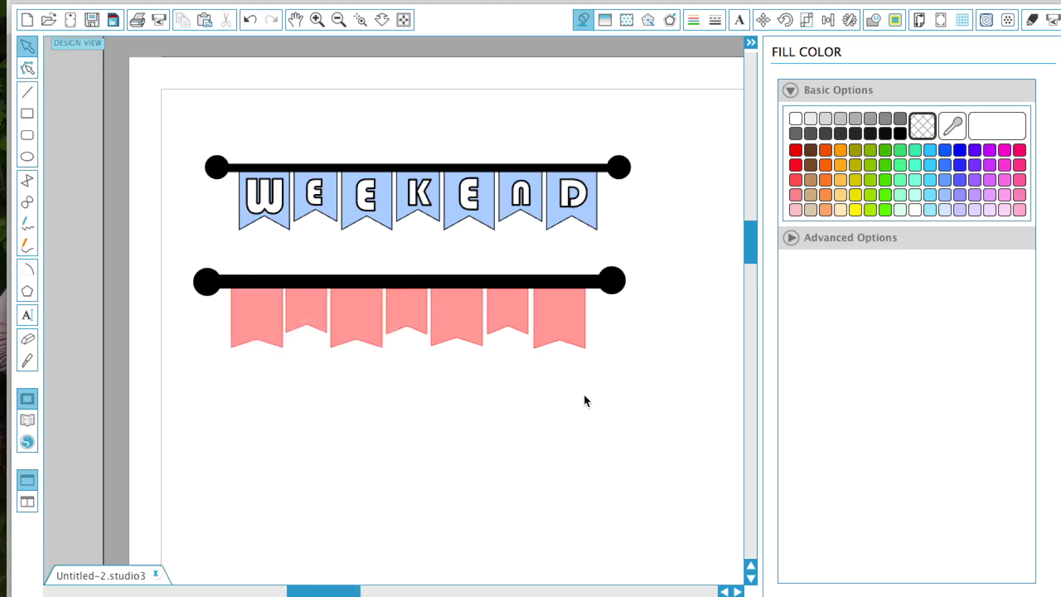
Step: Give the pink flags a black outline 0.3 pt thick
click(234, 324)
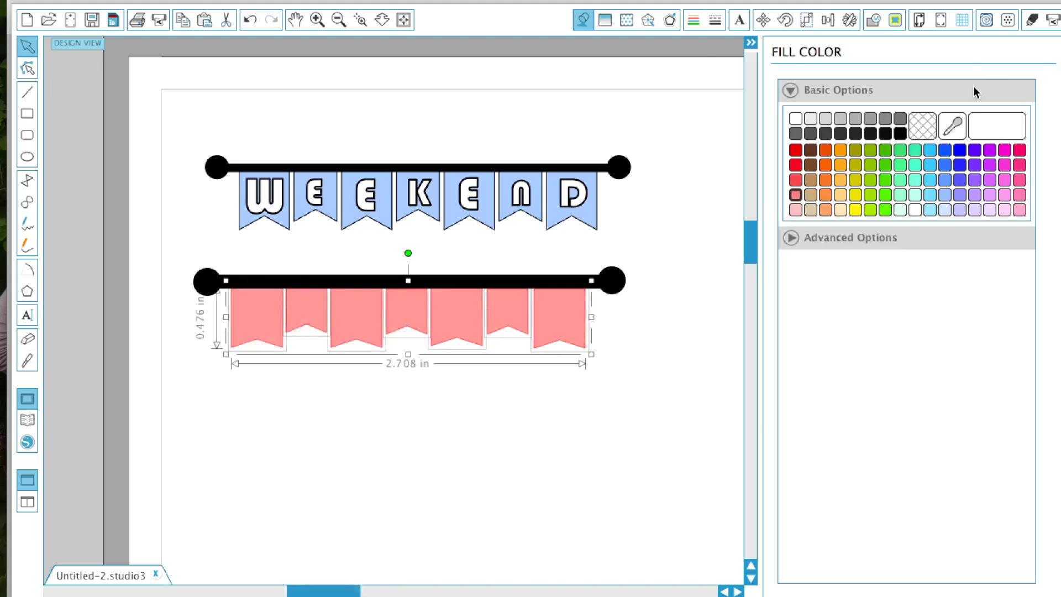
click(693, 20)
click(928, 132)
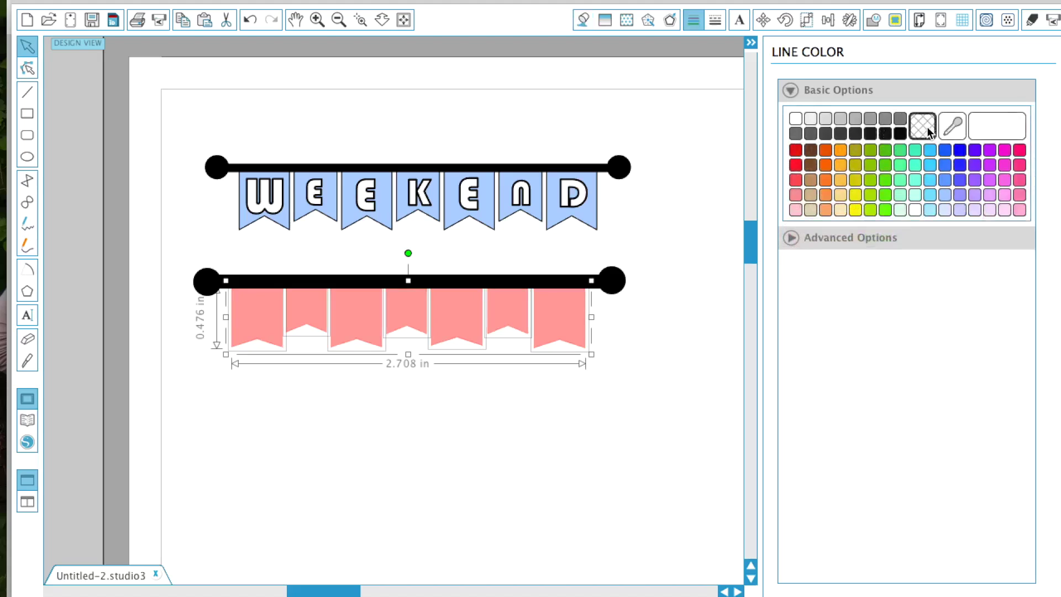
click(900, 133)
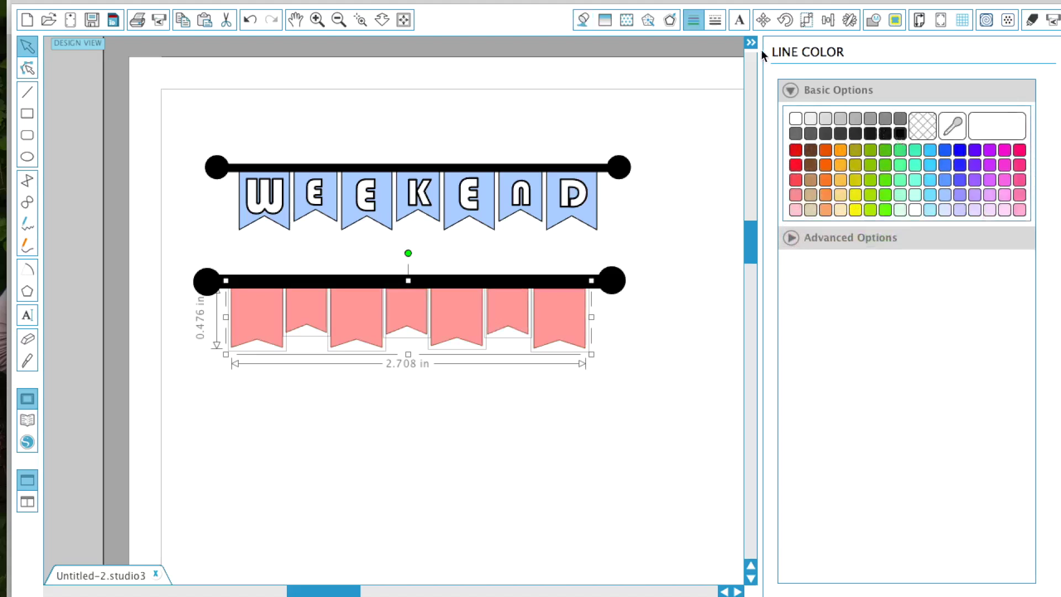
click(715, 20)
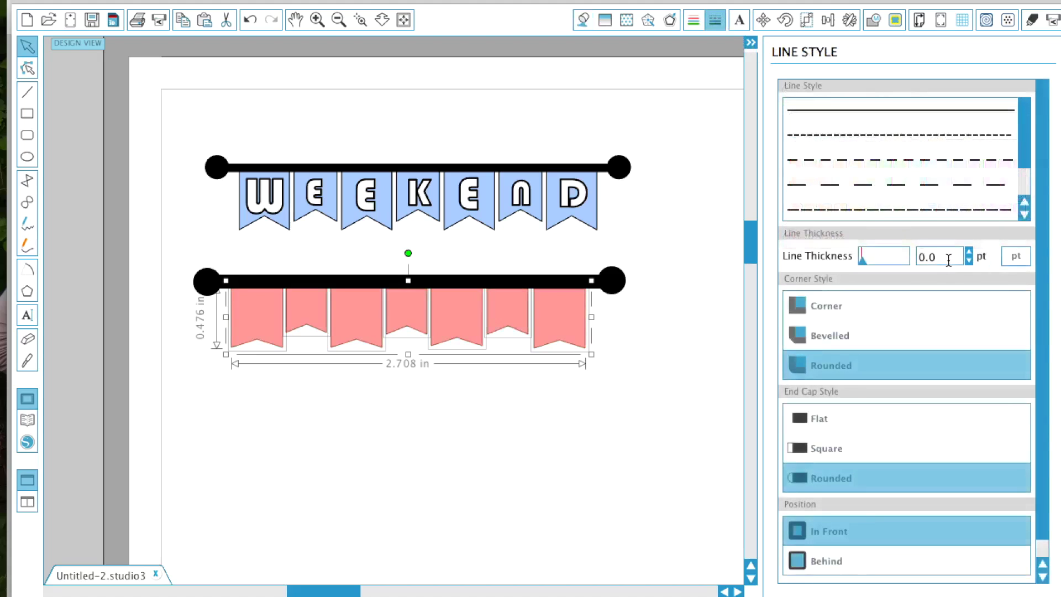
click(949, 260)
key(BackSpace)
text(3)
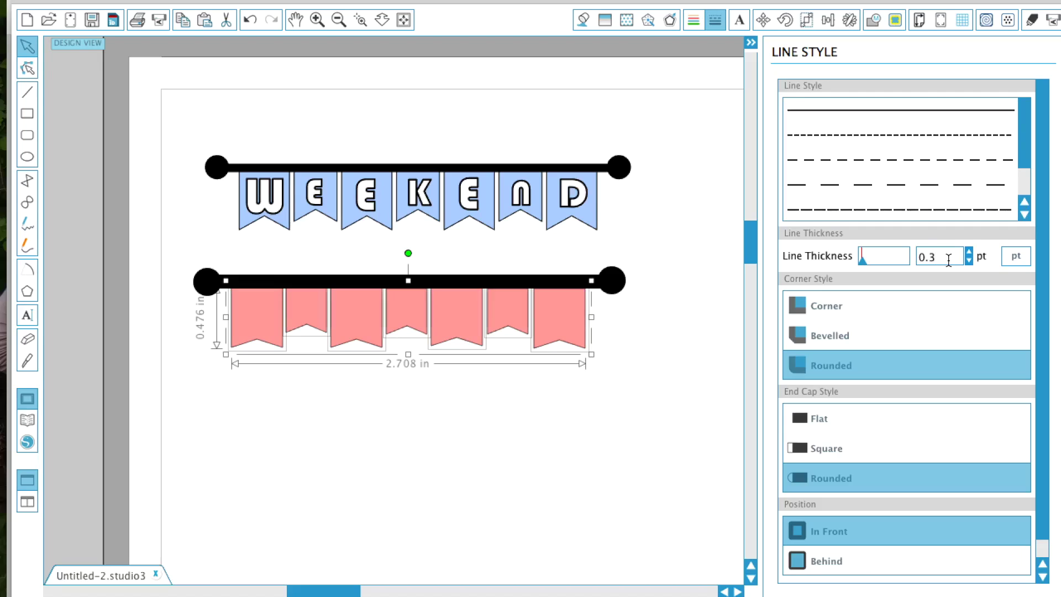
click(669, 376)
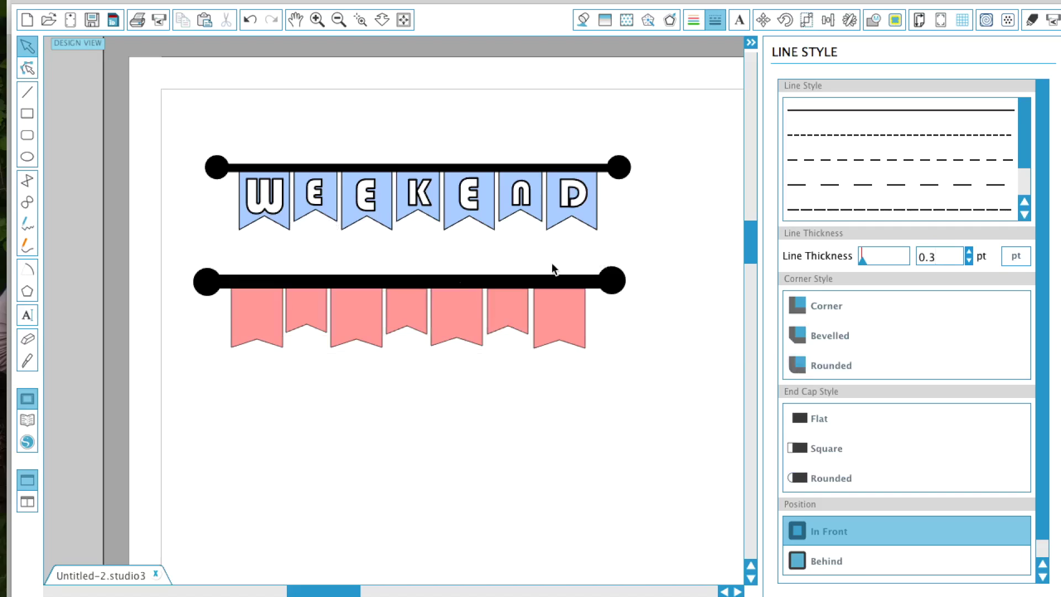
Step: Add WEEKEND text below the pink banner and try the MS Mincho font
click(33, 316)
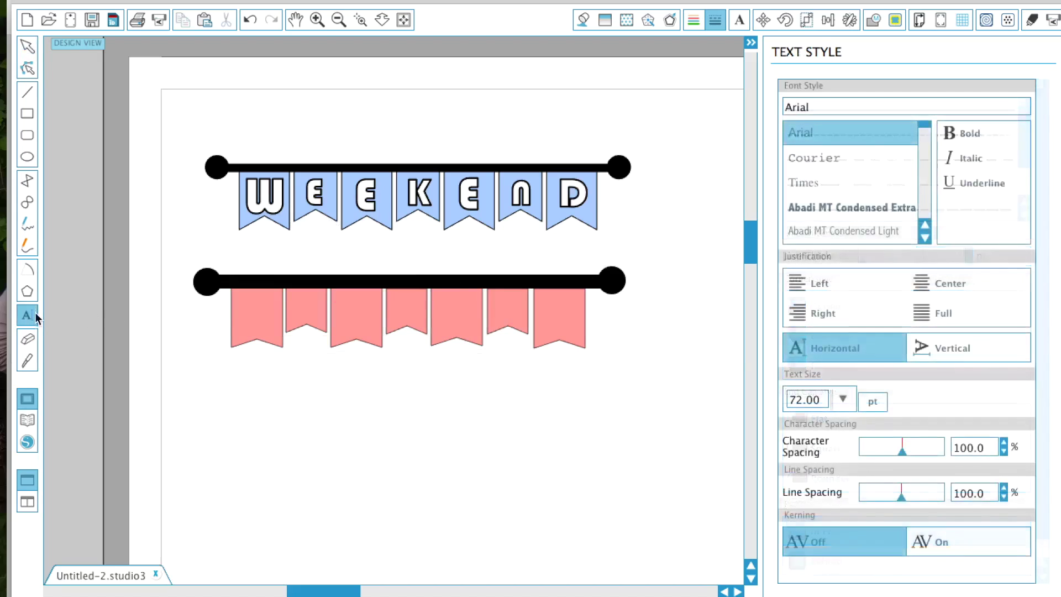
text(W)
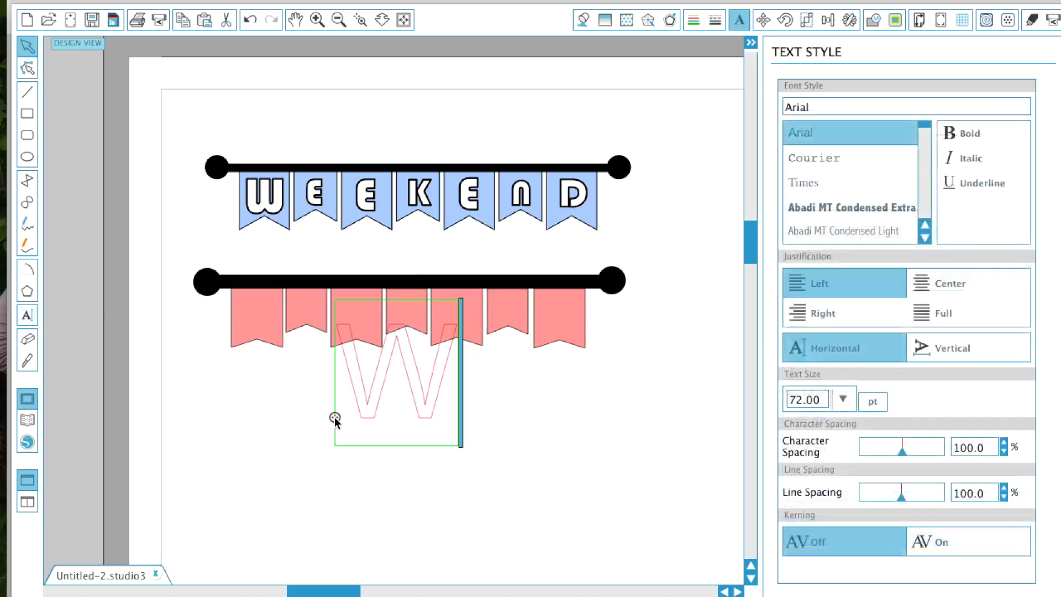
text(EEKE)
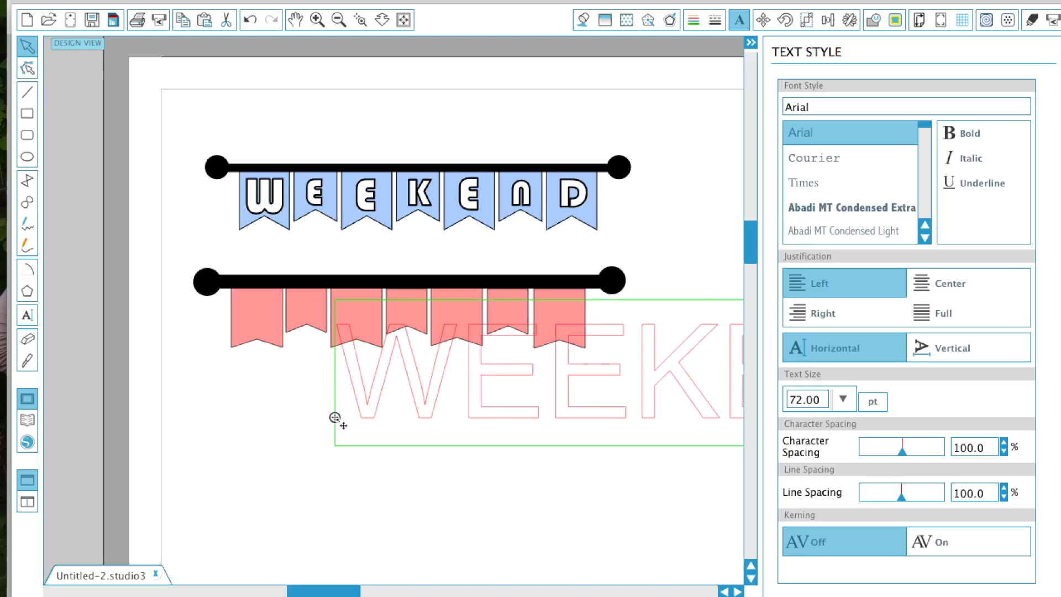
drag(359, 399, 731, 397)
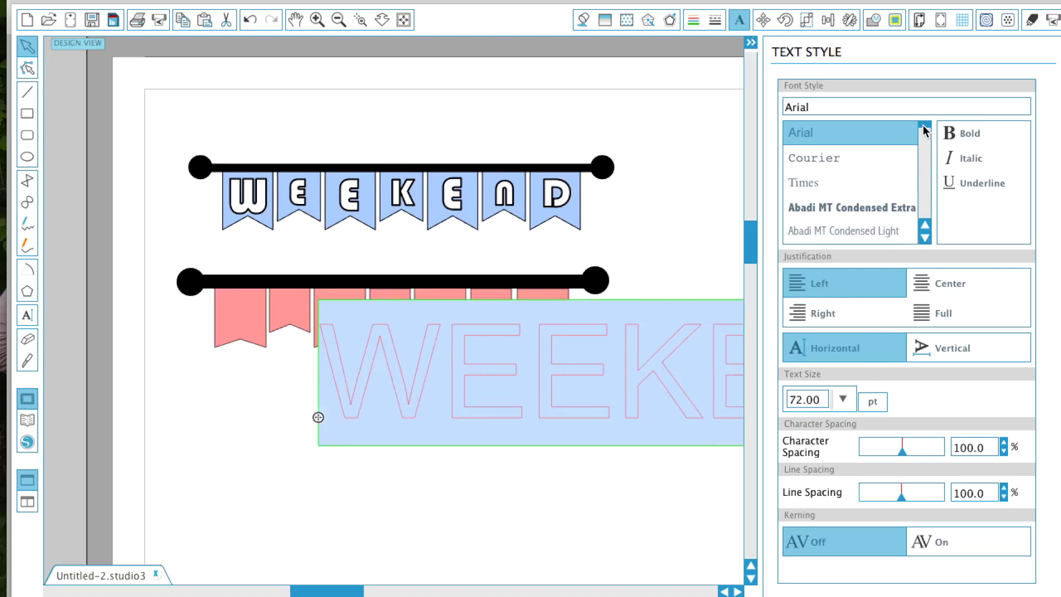
click(928, 155)
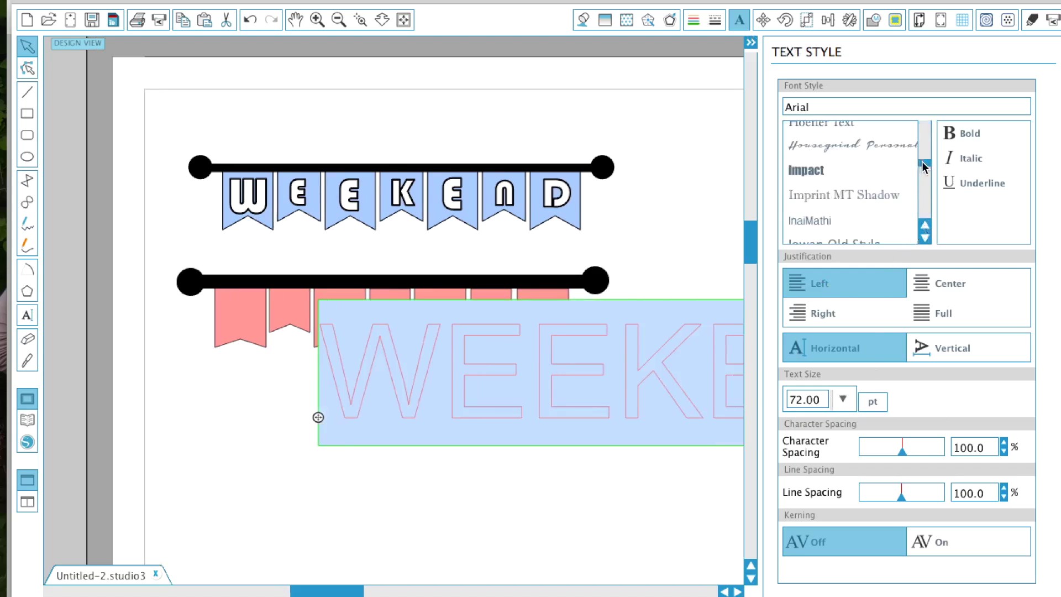
drag(923, 166, 924, 181)
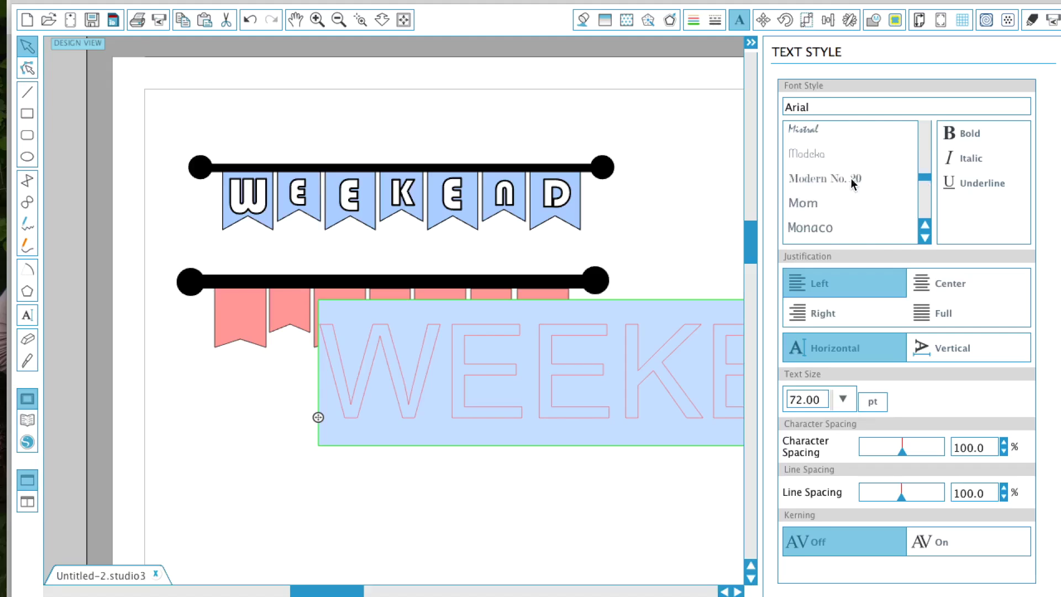
scroll(831, 178, down, 3)
click(819, 169)
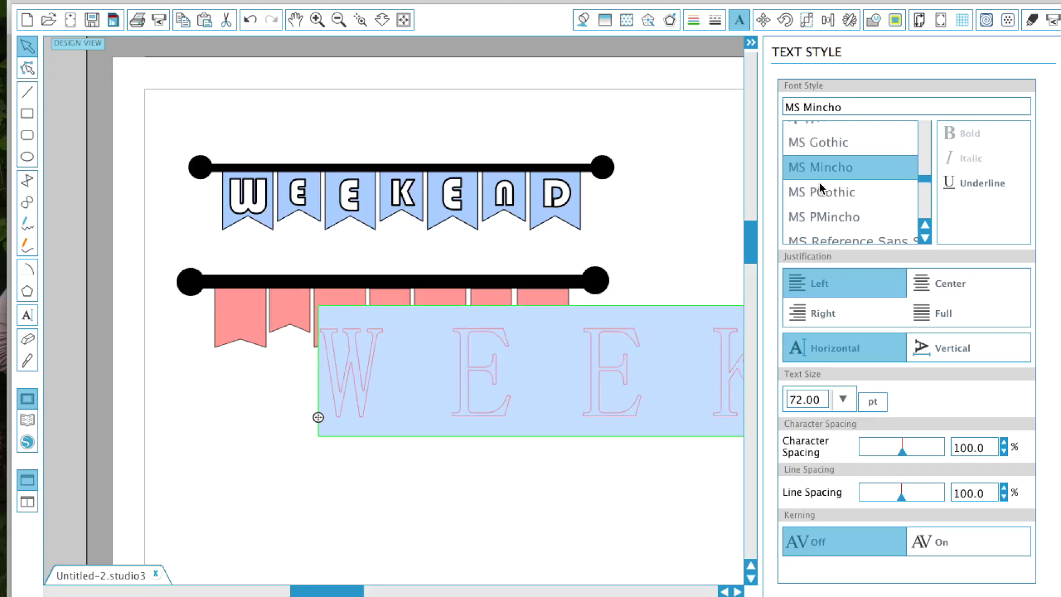
Step: Change the WEEKEND text font to Poplar Std and select the whole text
click(925, 238)
click(926, 237)
click(925, 237)
click(925, 238)
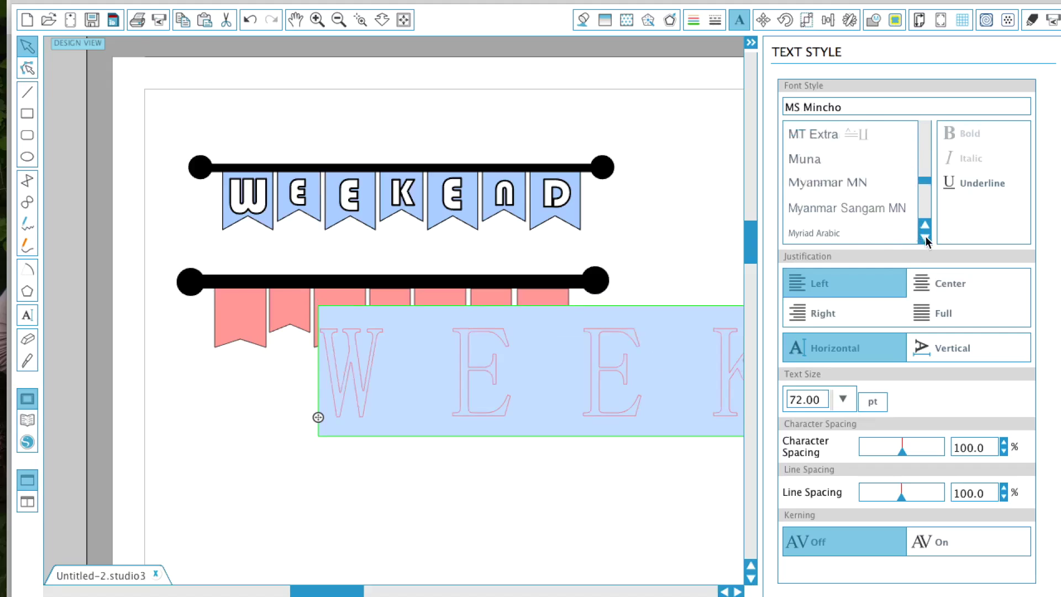
click(925, 237)
click(925, 237)
click(925, 238)
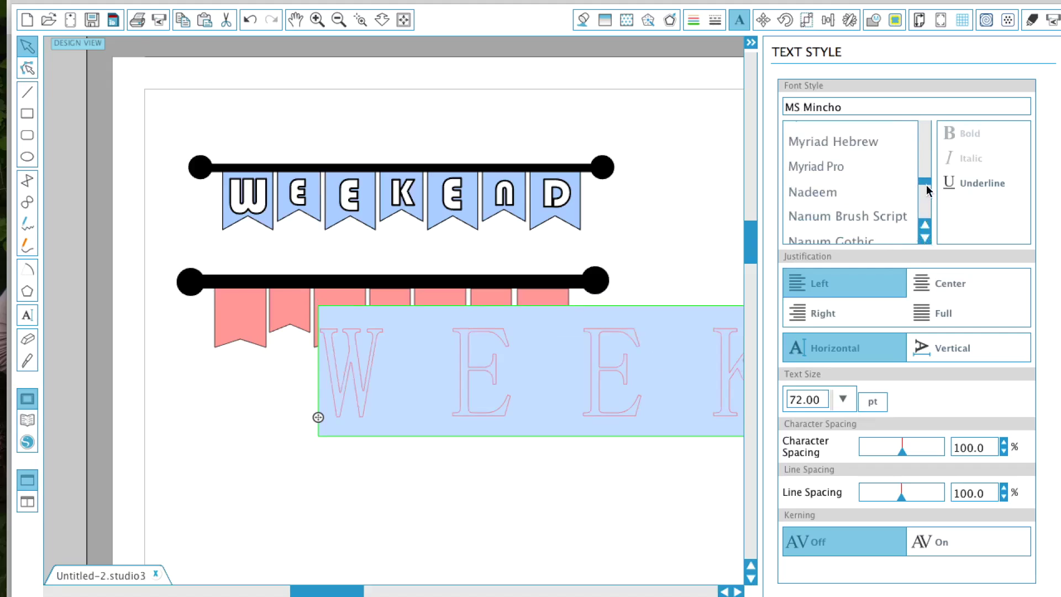
drag(926, 183, 926, 195)
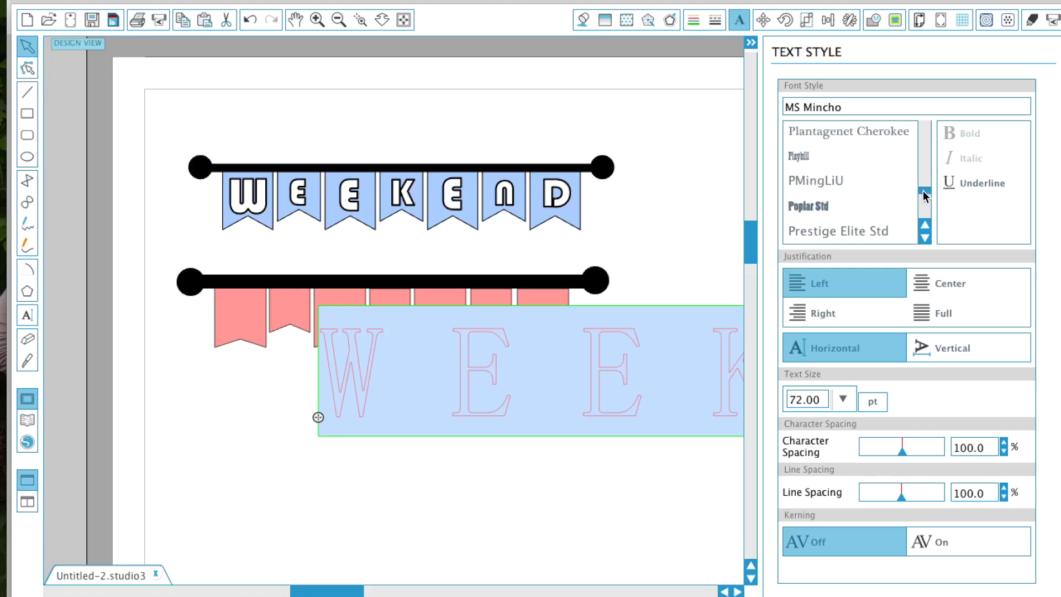
click(819, 206)
click(499, 413)
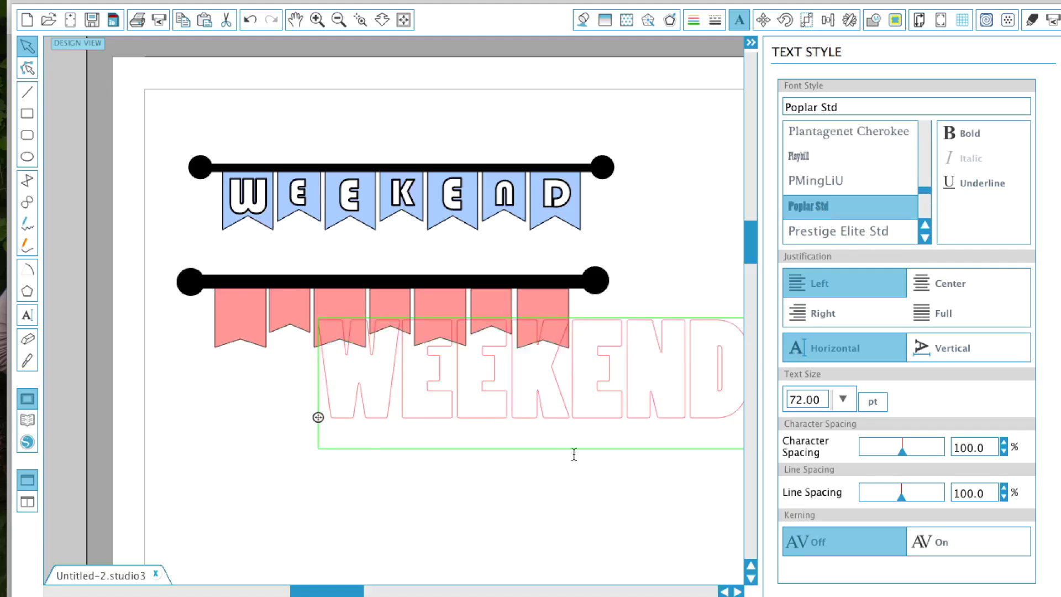
drag(725, 398, 327, 391)
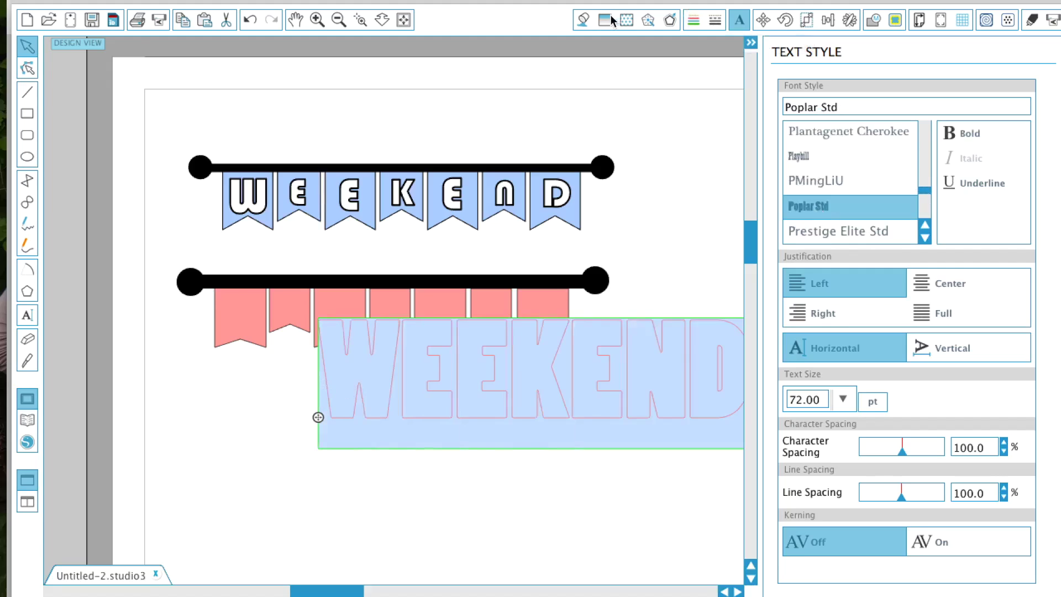
click(585, 21)
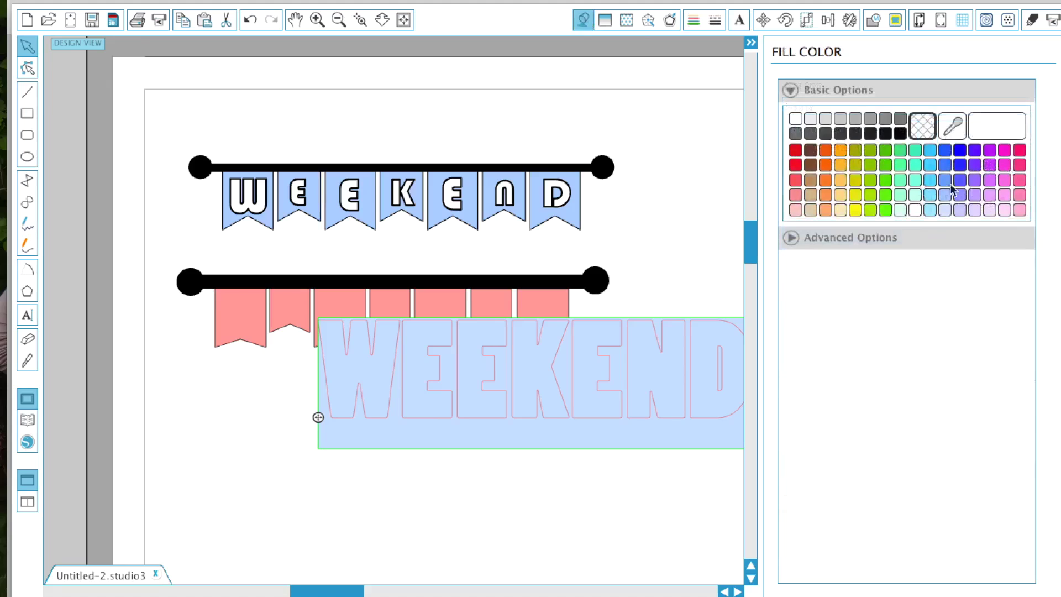
Step: Fill the WEEKEND text solid black and move it under the pink flags
click(899, 134)
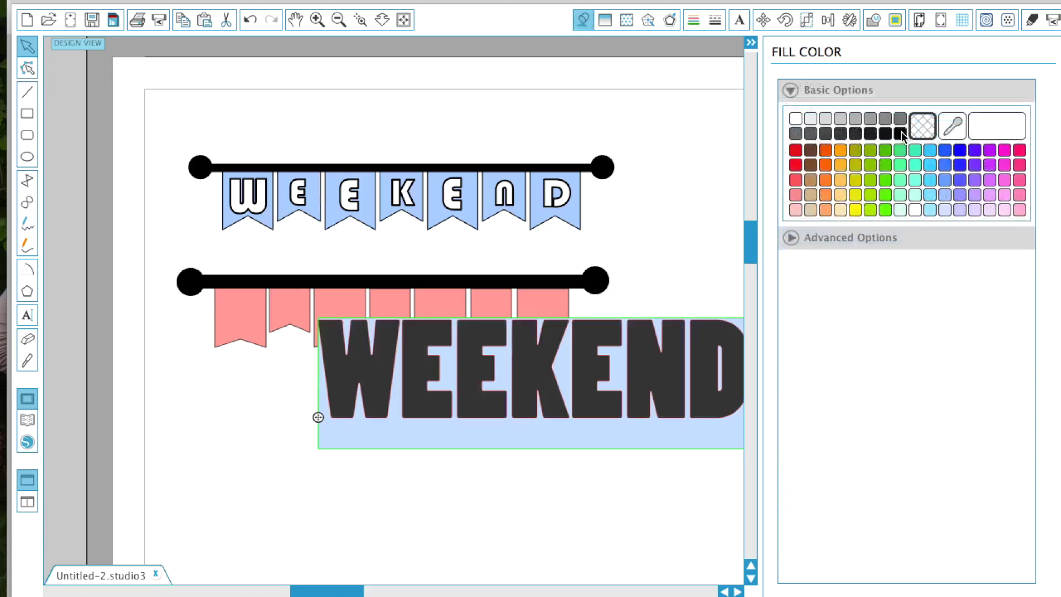
click(609, 530)
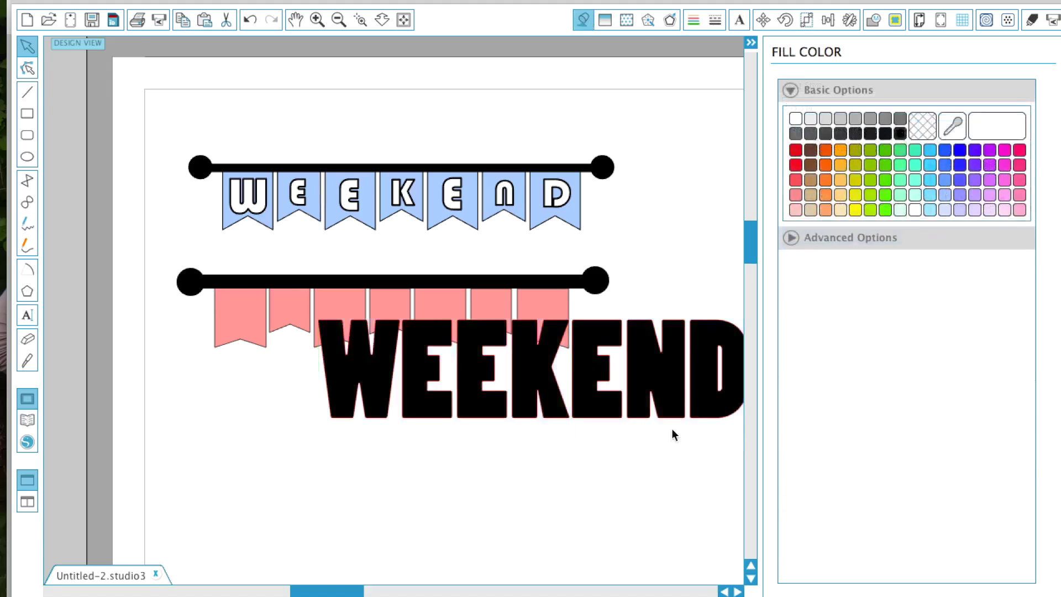
click(338, 382)
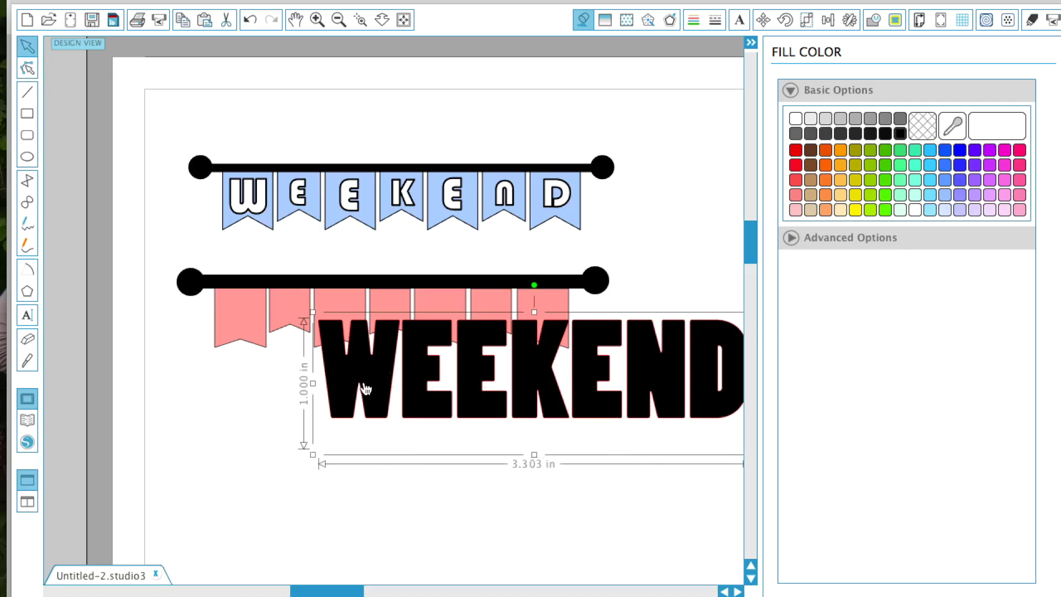
drag(367, 387, 291, 425)
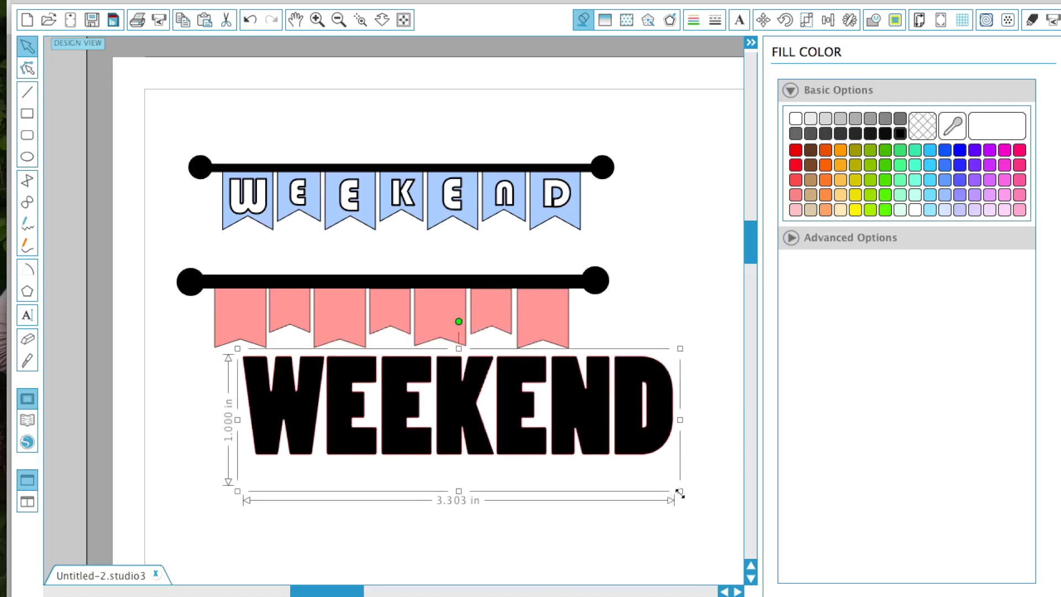
Step: Scale the WEEKEND text down to 1.105 × 0.335 in just below the flags
drag(680, 493, 416, 442)
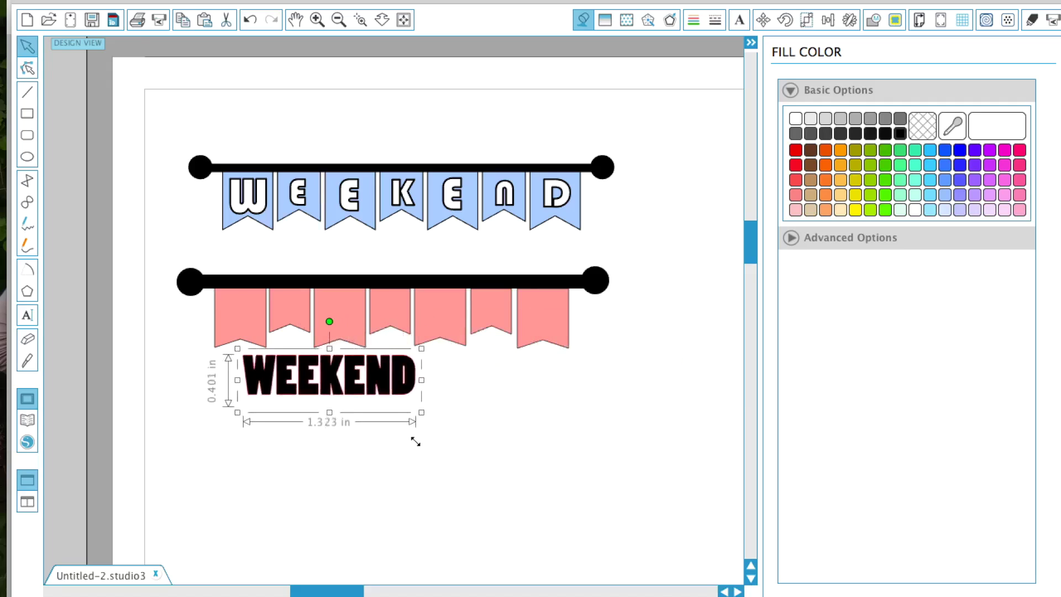
mouse_move(330, 393)
mouse_down()
mouse_move(299, 342)
mouse_move(314, 330)
mouse_move(340, 402)
mouse_up()
drag(441, 422, 467, 397)
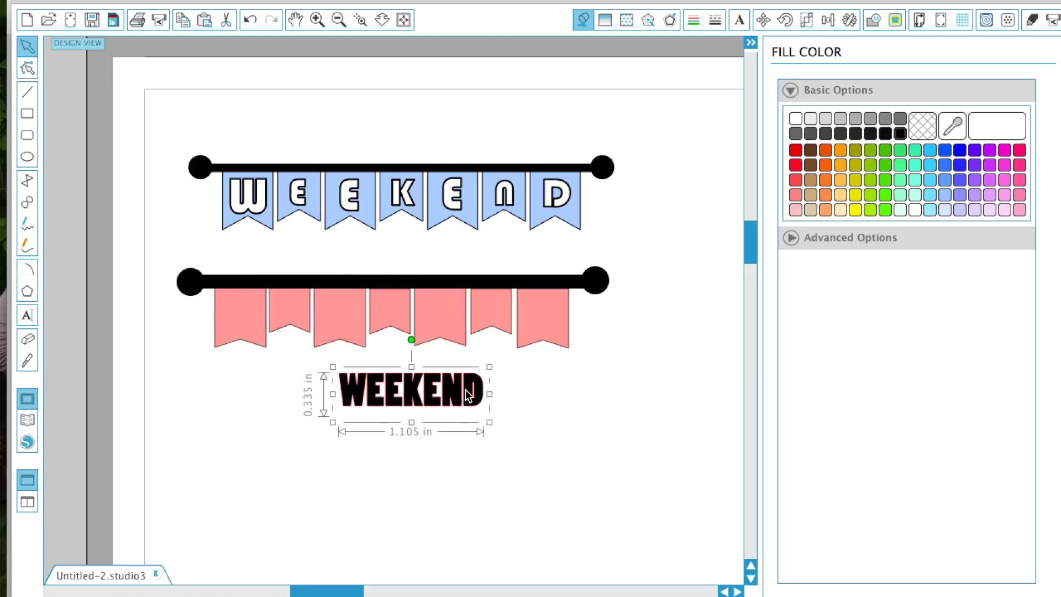
click(562, 418)
drag(518, 450, 347, 385)
click(385, 440)
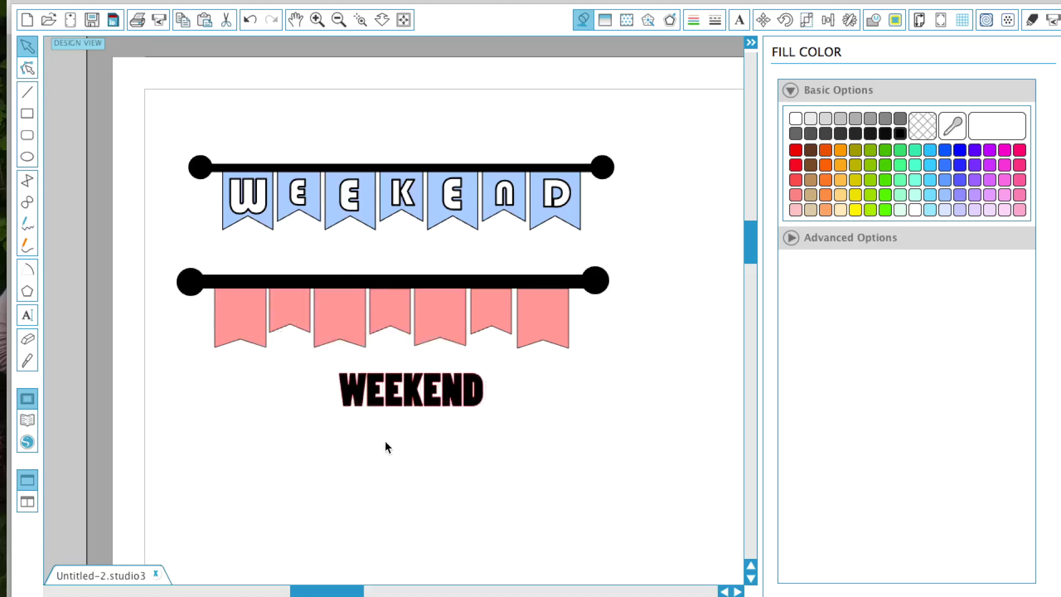
Step: Place the W and the first E onto the first two pink flags
click(351, 395)
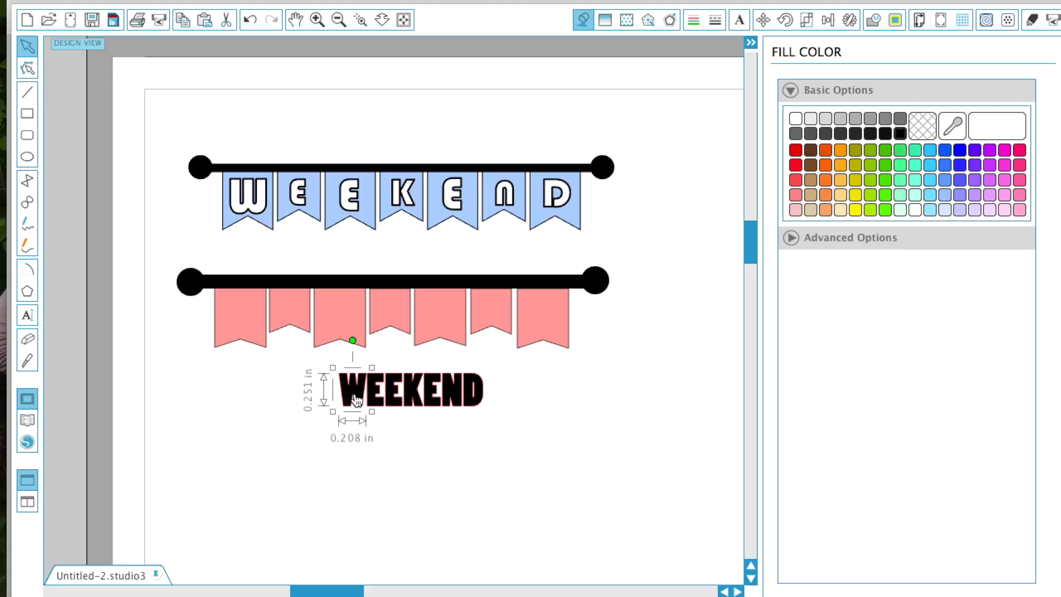
drag(353, 392, 243, 326)
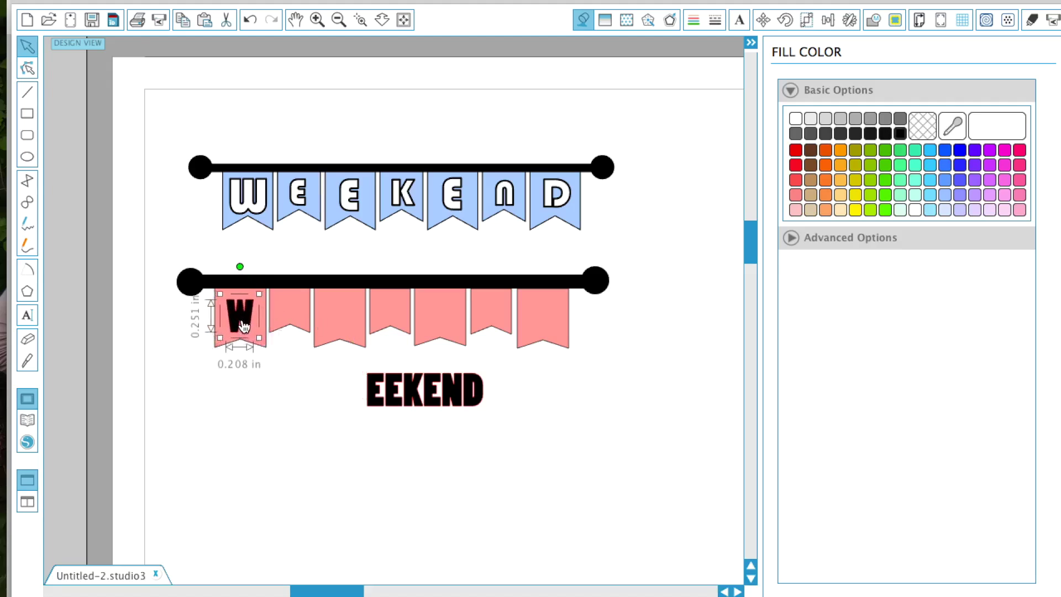
drag(376, 401, 292, 320)
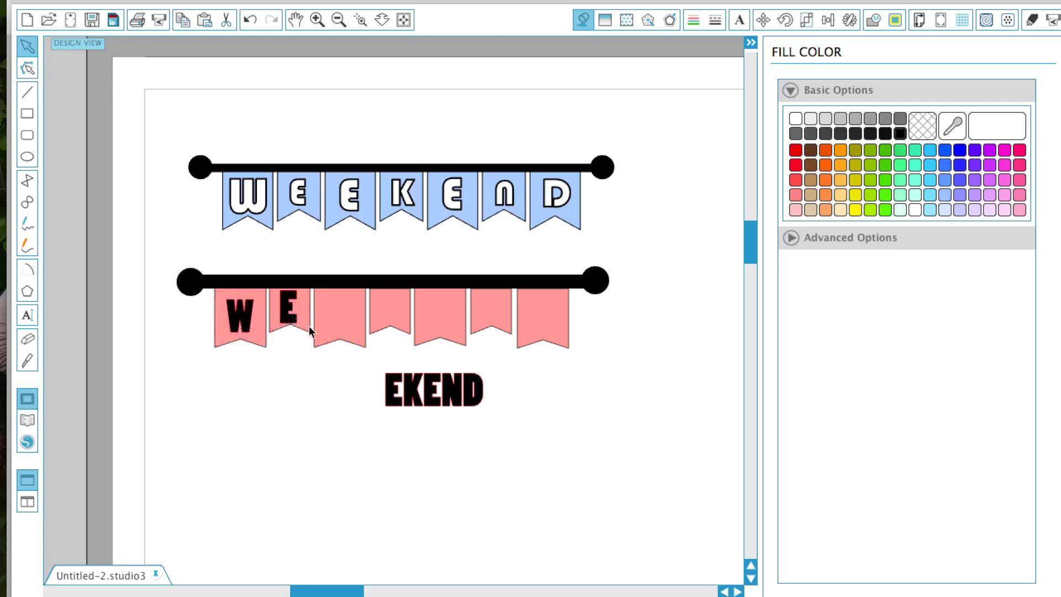
click(308, 327)
click(293, 325)
drag(293, 325, 293, 326)
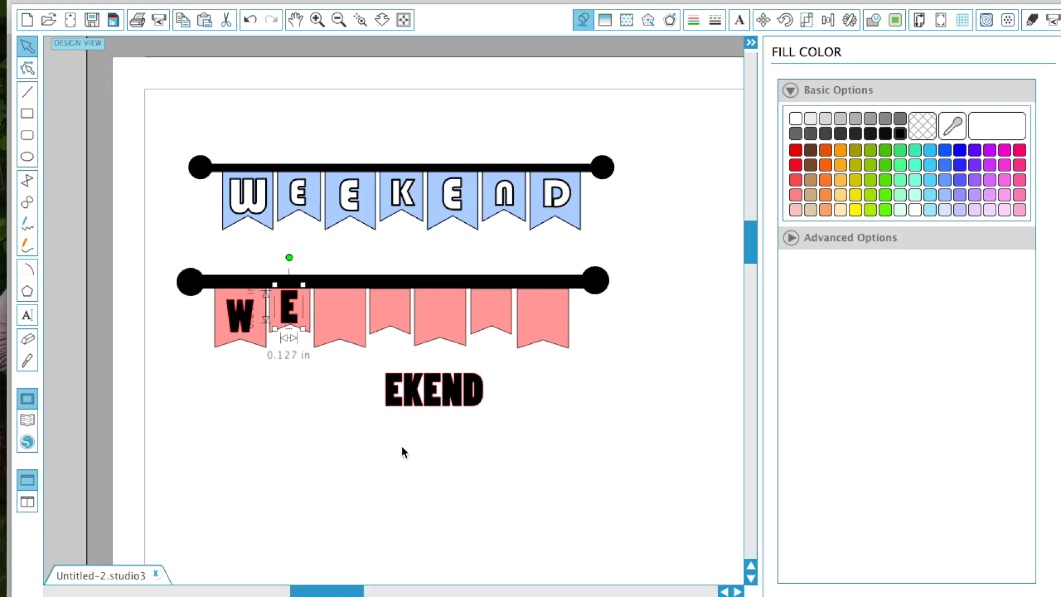
Step: Place the remaining E, K, E, N and D onto flags three through seven
drag(386, 403, 344, 320)
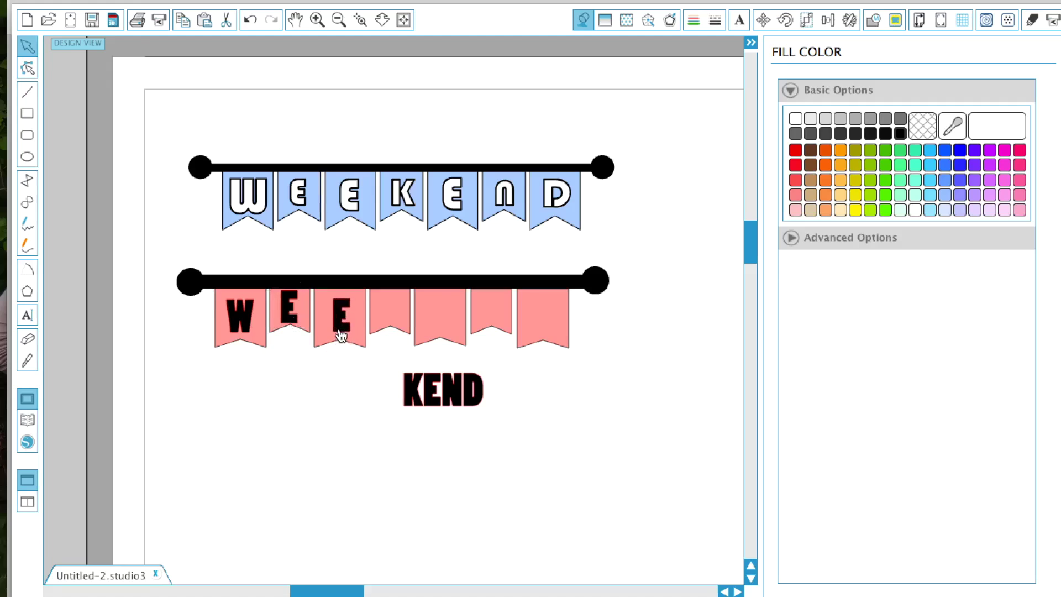
drag(413, 399, 395, 321)
click(433, 416)
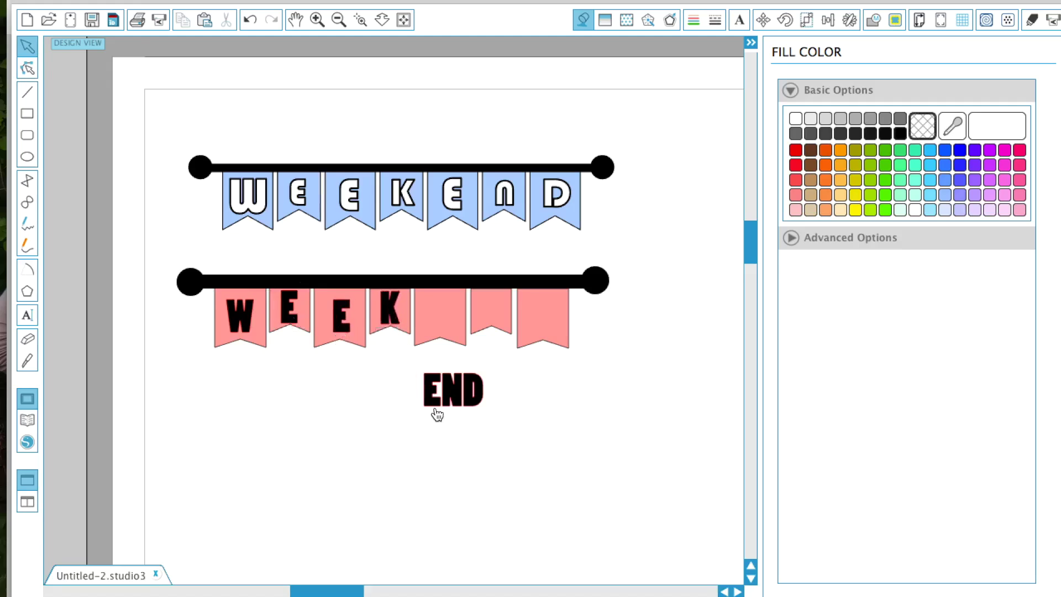
click(436, 403)
drag(436, 403, 444, 331)
drag(451, 389, 491, 316)
click(484, 359)
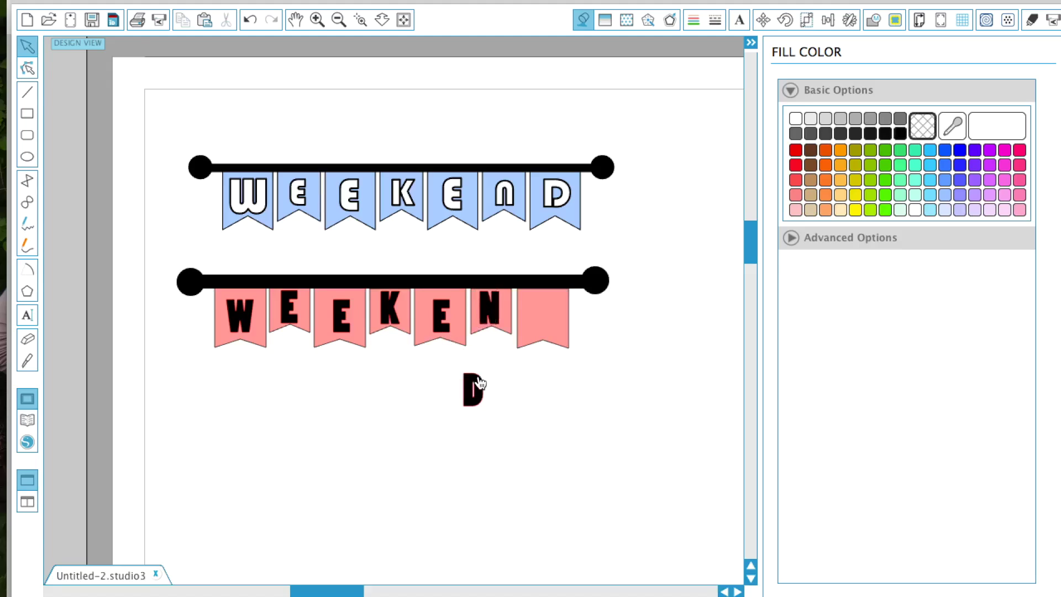
drag(481, 385, 549, 315)
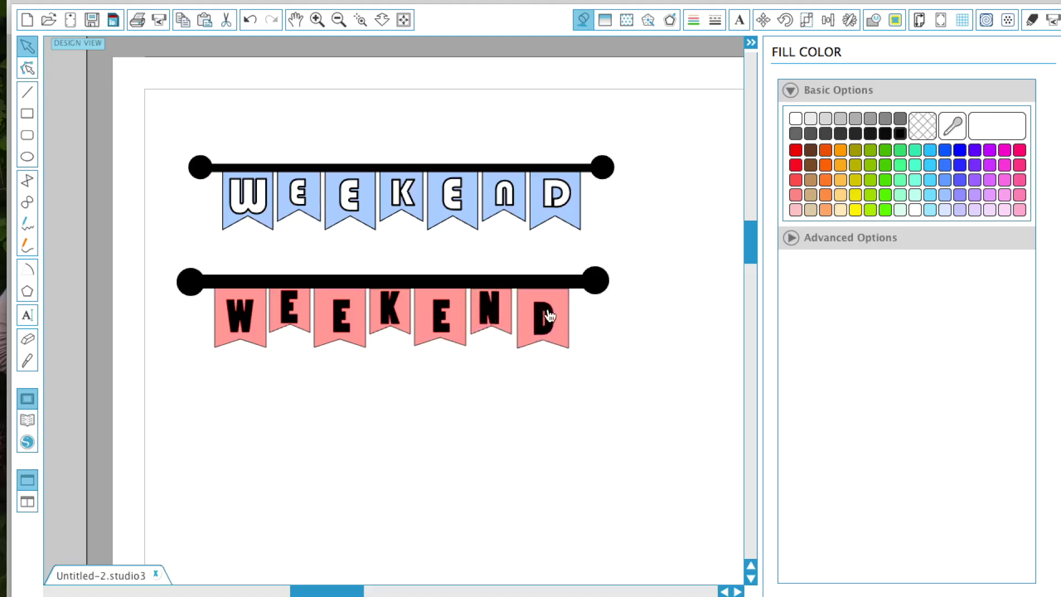
click(570, 362)
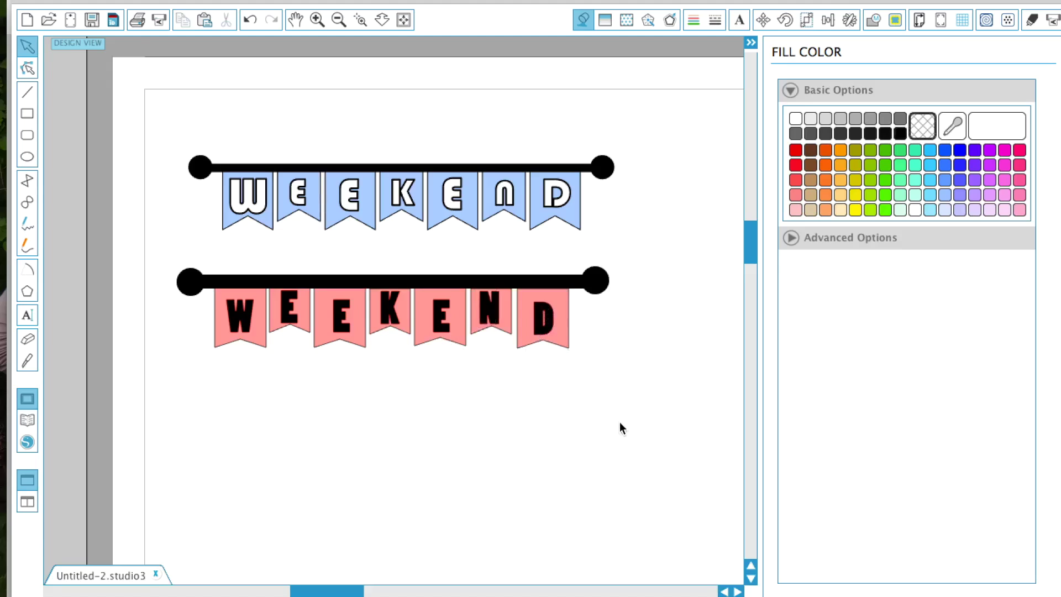
Step: Select the whole pink banner and scale it to 3.200 in wide with aspect locked
drag(620, 422, 180, 275)
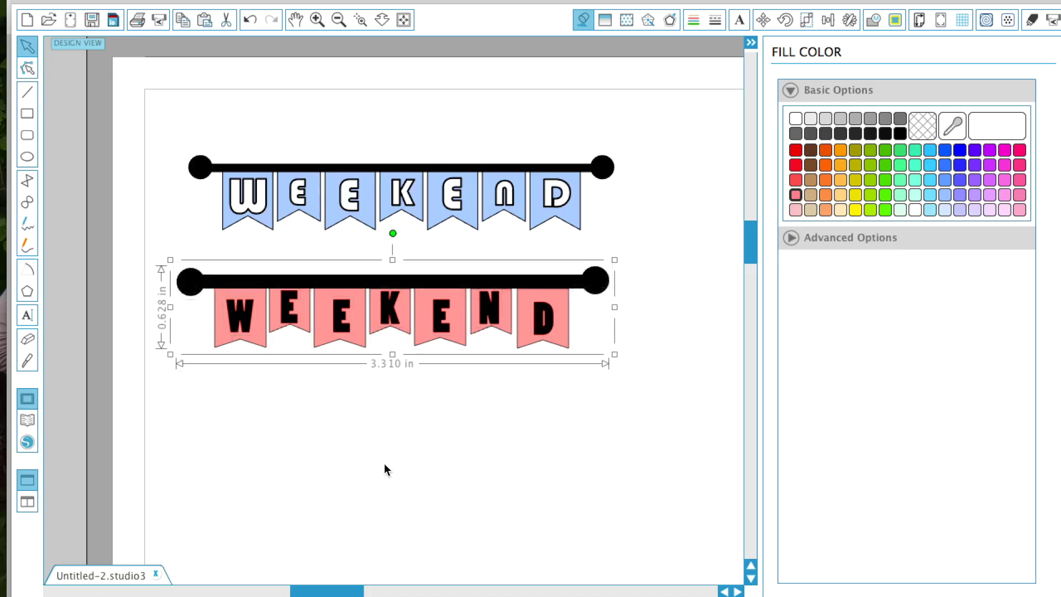
drag(563, 416, 173, 275)
click(826, 21)
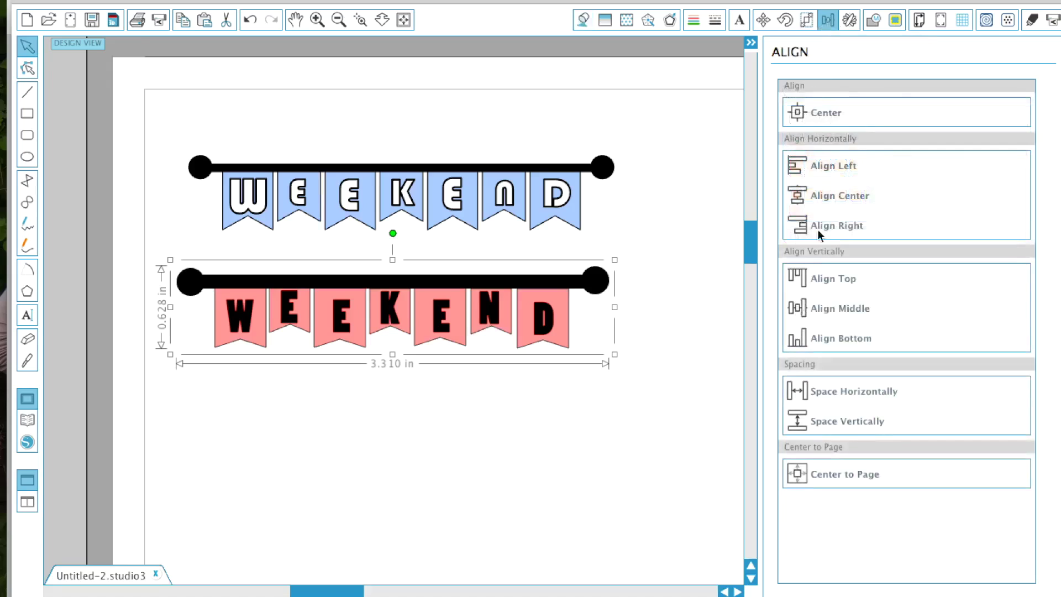
click(808, 18)
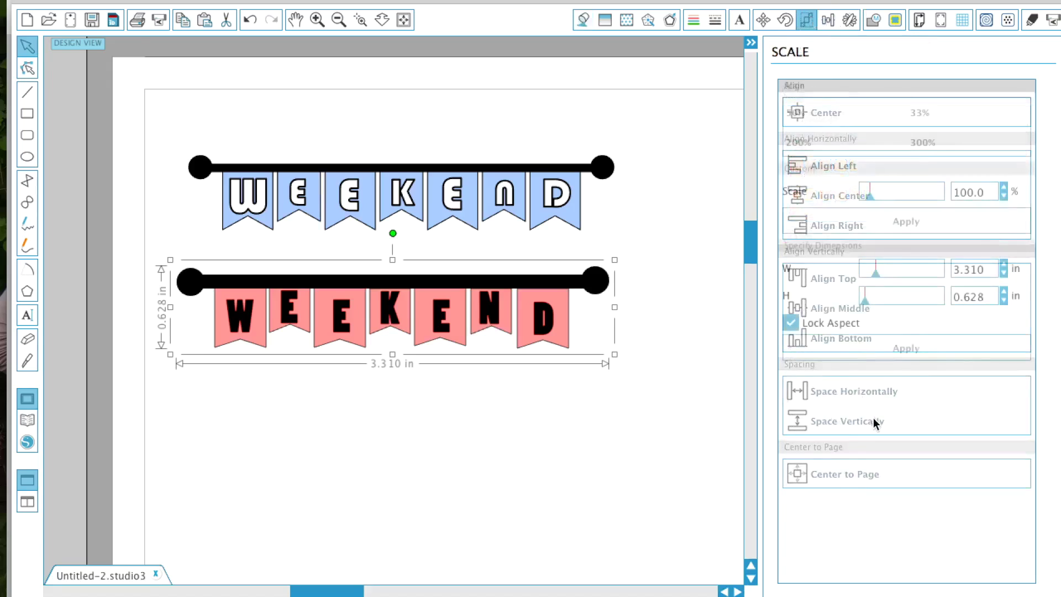
drag(987, 271, 967, 272)
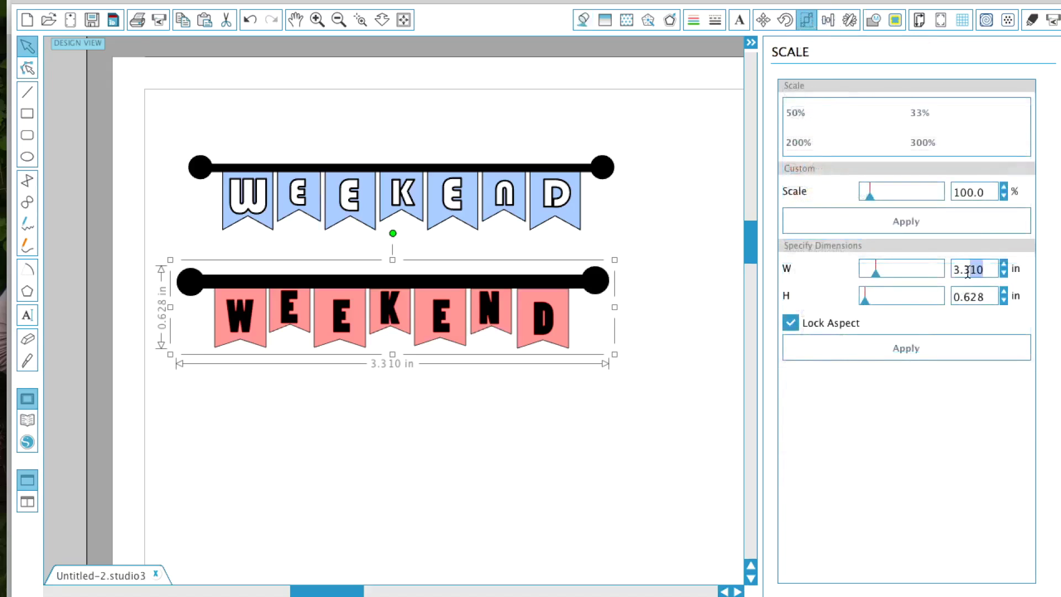
key(BackSpace)
key(BackSpace)
click(873, 346)
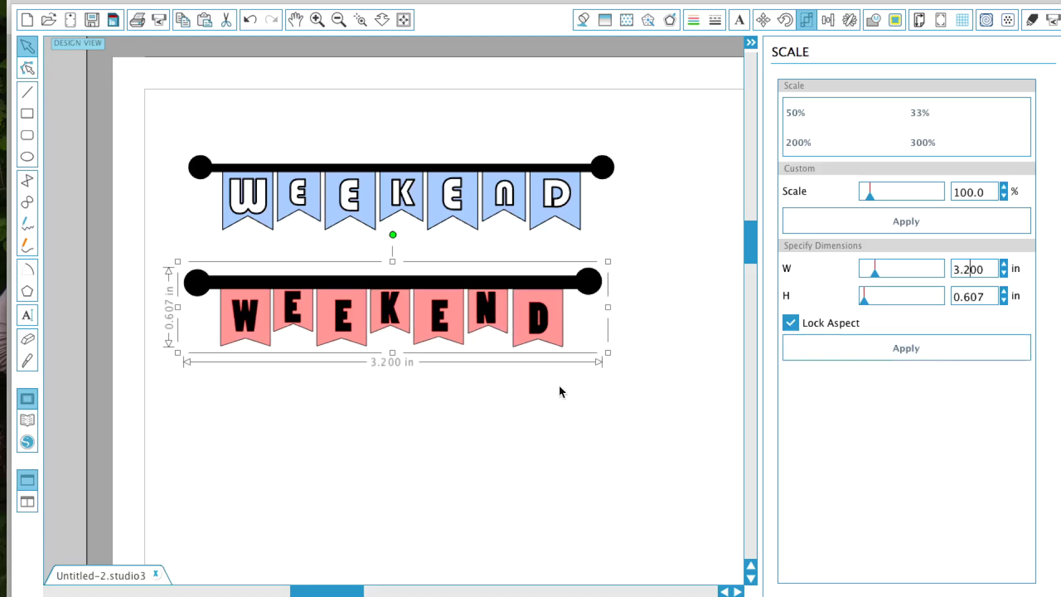
click(495, 456)
scroll(495, 457, left, 1)
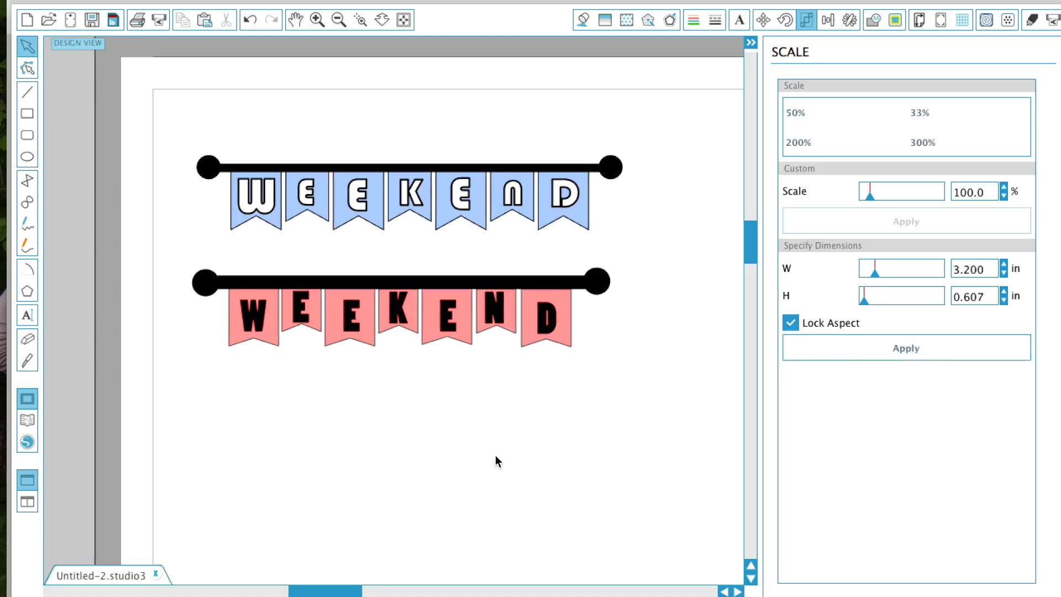